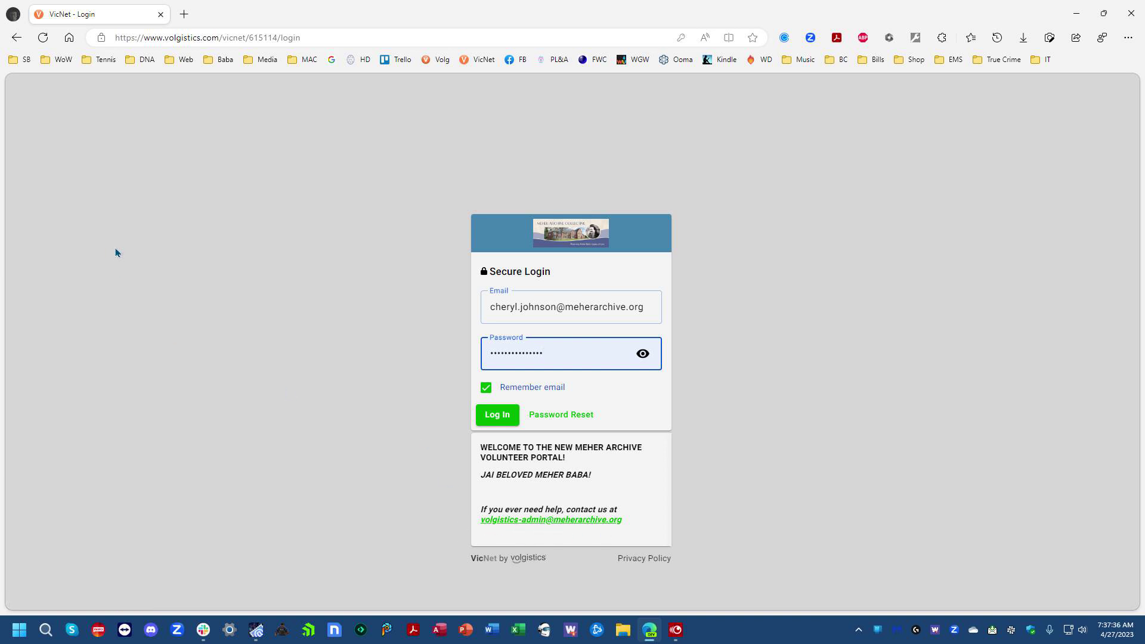
- Log in to the MAC Volunteer Portal and drag a file over the document upload area
{"action": "left_click", "coordinate": [506, 415]}
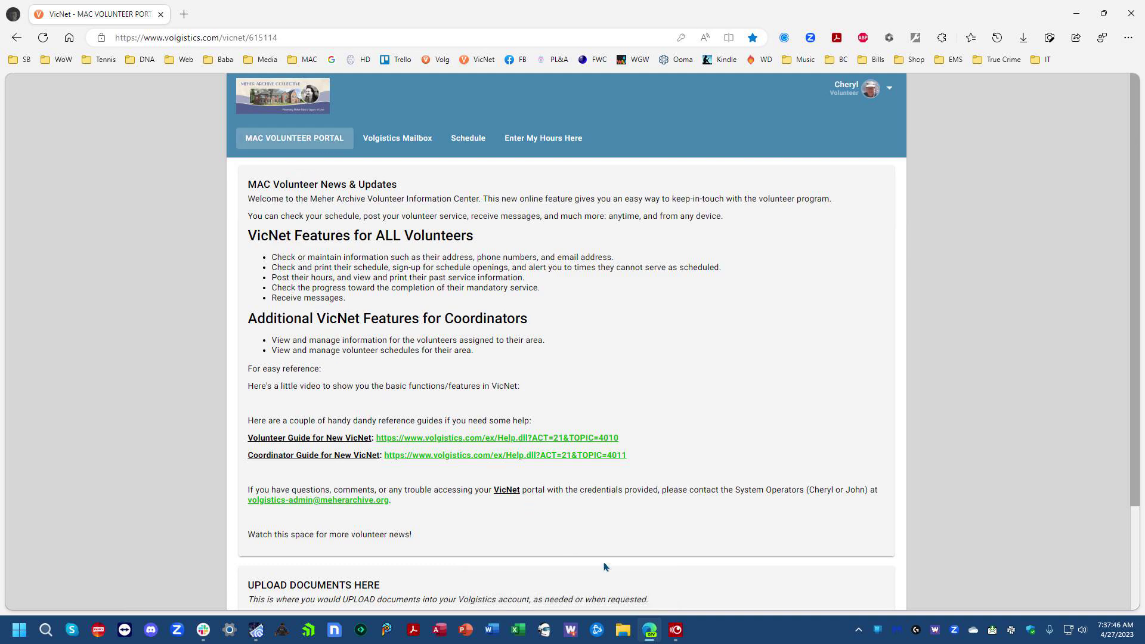
{"action": "scroll", "coordinate": [823, 418], "scroll_direction": "down", "scroll_amount": 3}
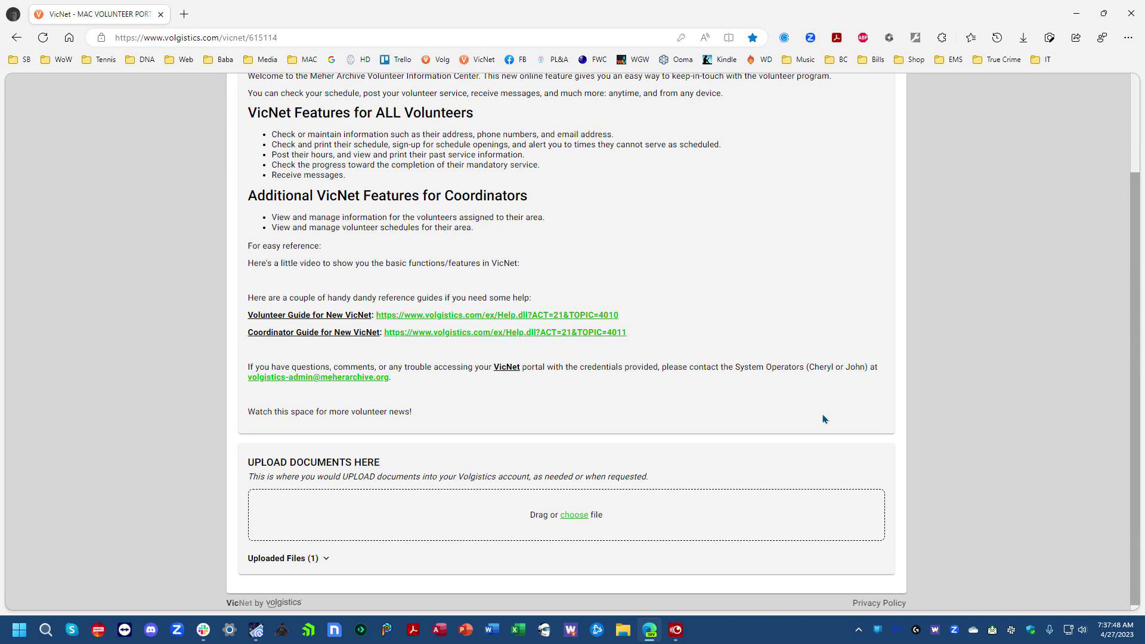
{"action": "scroll", "coordinate": [775, 378], "scroll_direction": "up", "scroll_amount": 3}
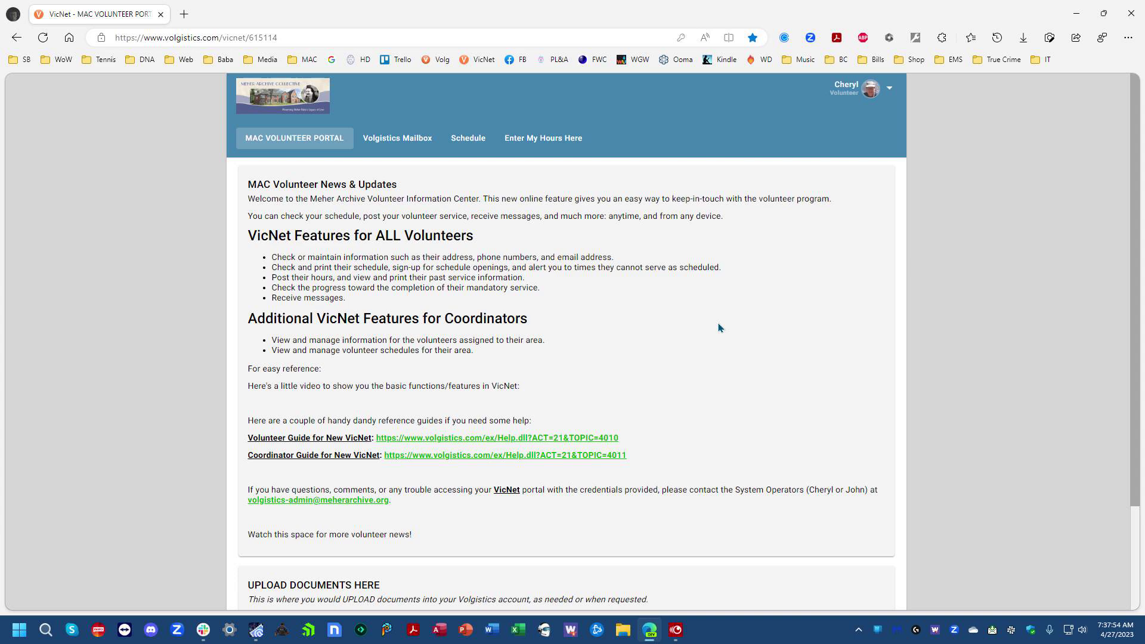
{"action": "scroll", "coordinate": [719, 327], "scroll_direction": "down", "scroll_amount": 2}
{"action": "scroll", "coordinate": [874, 223], "scroll_direction": "up", "scroll_amount": 2}
{"action": "scroll", "coordinate": [830, 275], "scroll_direction": "down", "scroll_amount": 2}
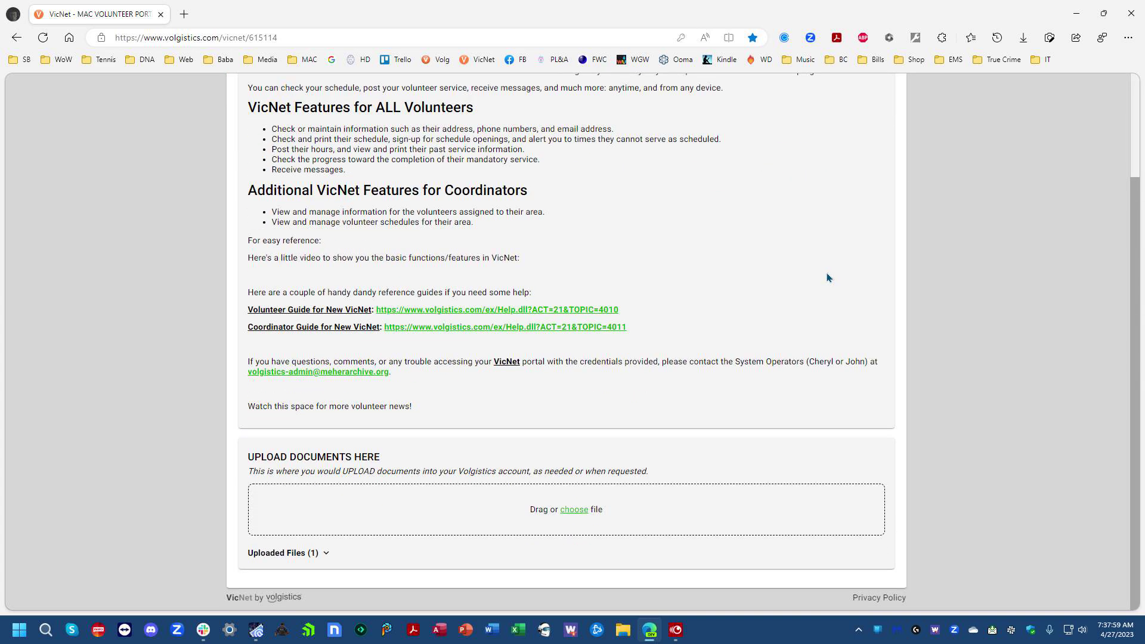
{"action": "scroll", "coordinate": [787, 313], "scroll_direction": "up", "scroll_amount": 2}
{"action": "scroll", "coordinate": [757, 408], "scroll_direction": "down", "scroll_amount": 2}
{"action": "left_click_drag", "start_coordinate": [472, 461], "coordinate": [394, 505]}
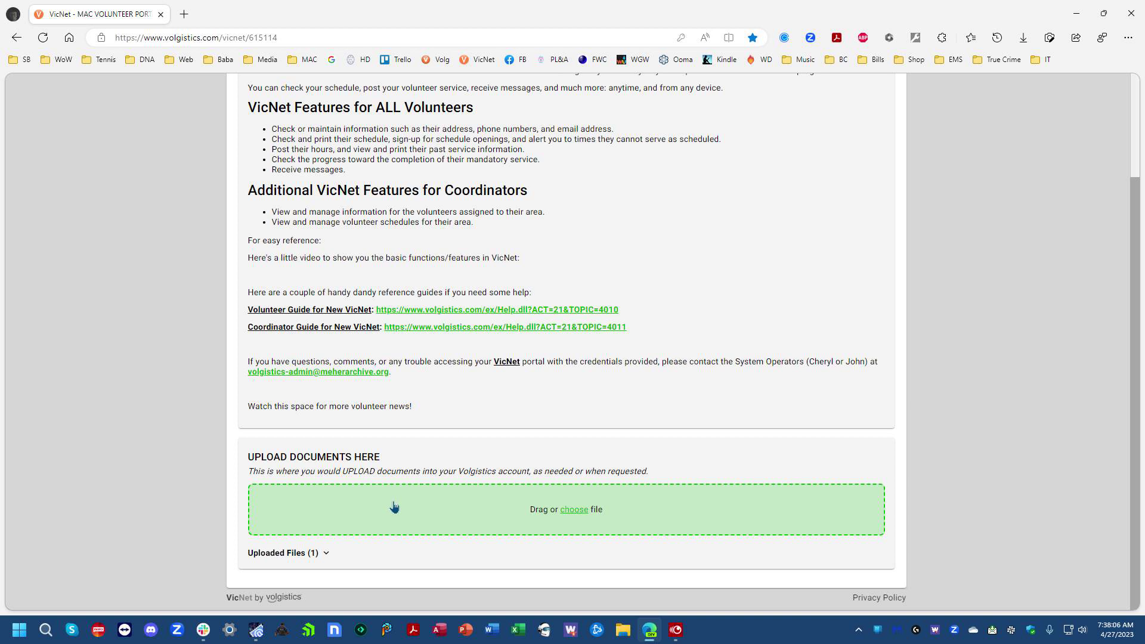
{"action": "mouse_move", "coordinate": [394, 507]}
{"action": "left_mouse_down"}
{"action": "mouse_move", "coordinate": [545, 519]}
{"action": "mouse_move", "coordinate": [651, 503]}
{"action": "mouse_move", "coordinate": [660, 491]}
{"action": "mouse_move", "coordinate": [677, 498]}
{"action": "mouse_move", "coordinate": [654, 505]}
{"action": "mouse_move", "coordinate": [727, 476]}
{"action": "mouse_move", "coordinate": [665, 507]}
{"action": "mouse_move", "coordinate": [687, 481]}
{"action": "left_mouse_up"}
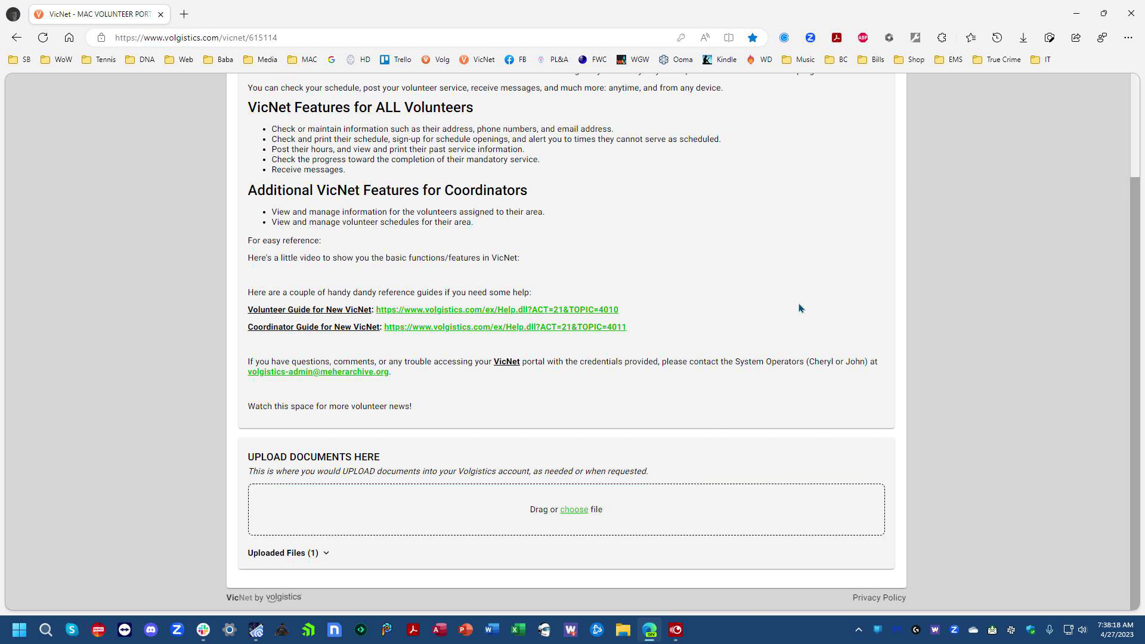
{"action": "scroll", "coordinate": [798, 308], "scroll_direction": "up", "scroll_amount": 1}
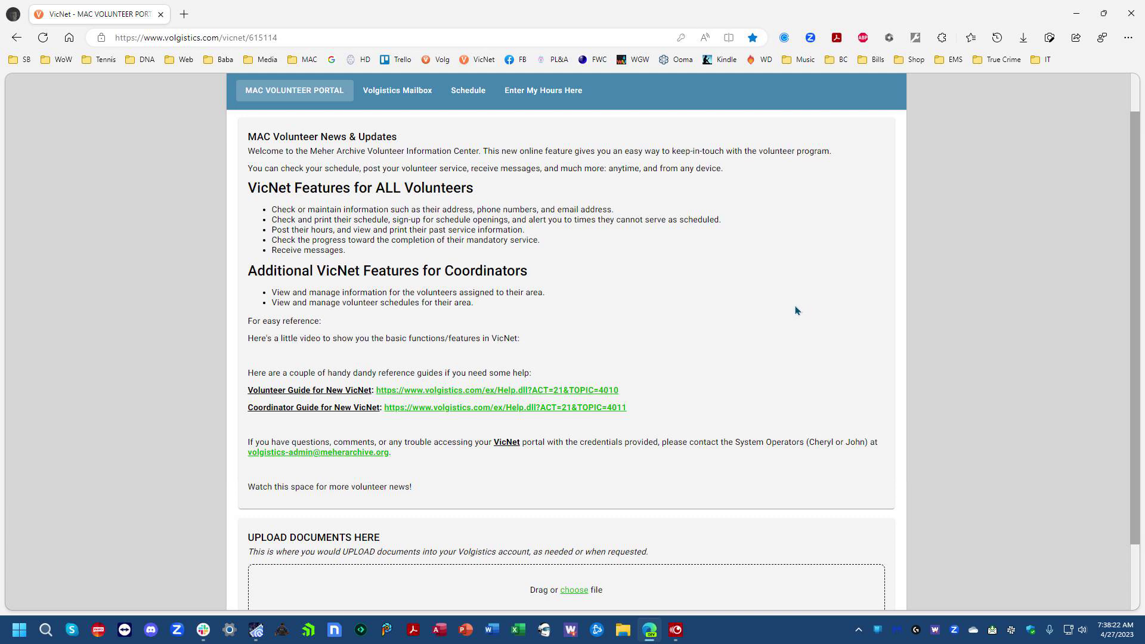
{"action": "scroll", "coordinate": [797, 310], "scroll_direction": "up", "scroll_amount": 1}
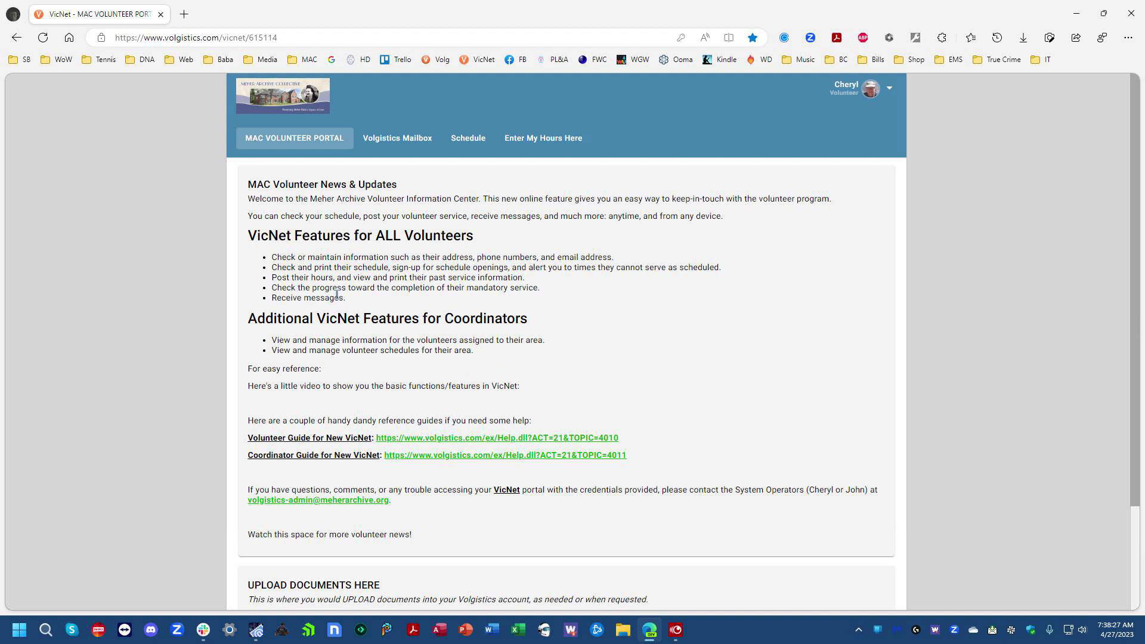
- Open the Volgistics Mailbox tab and confirm it has no messages
{"action": "left_click", "coordinate": [410, 136]}
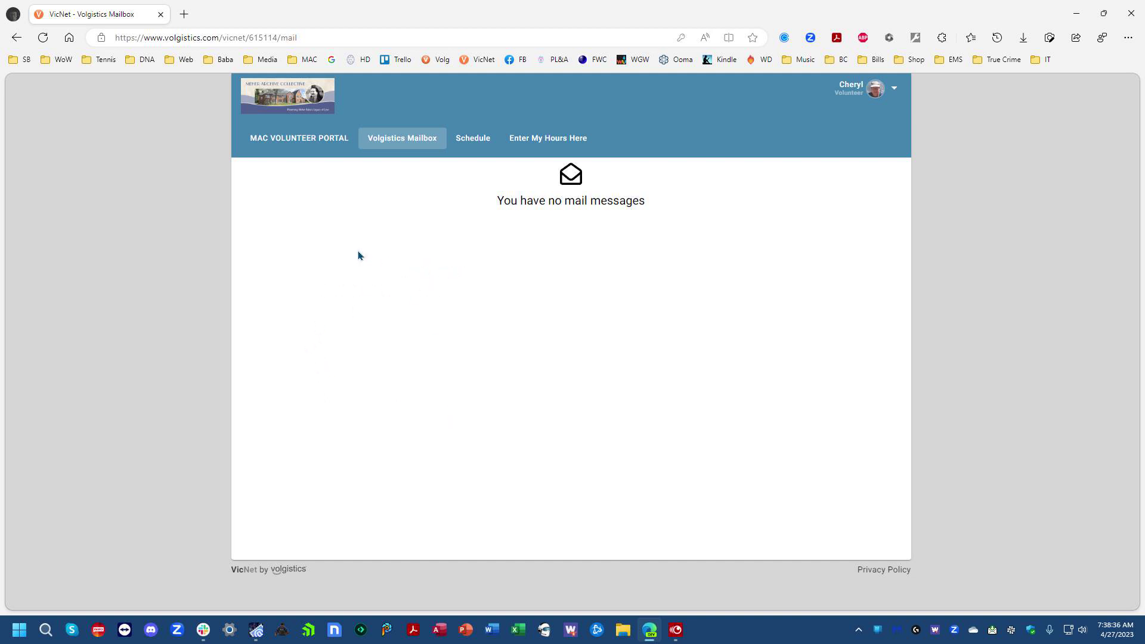
{"action": "left_click", "coordinate": [405, 151]}
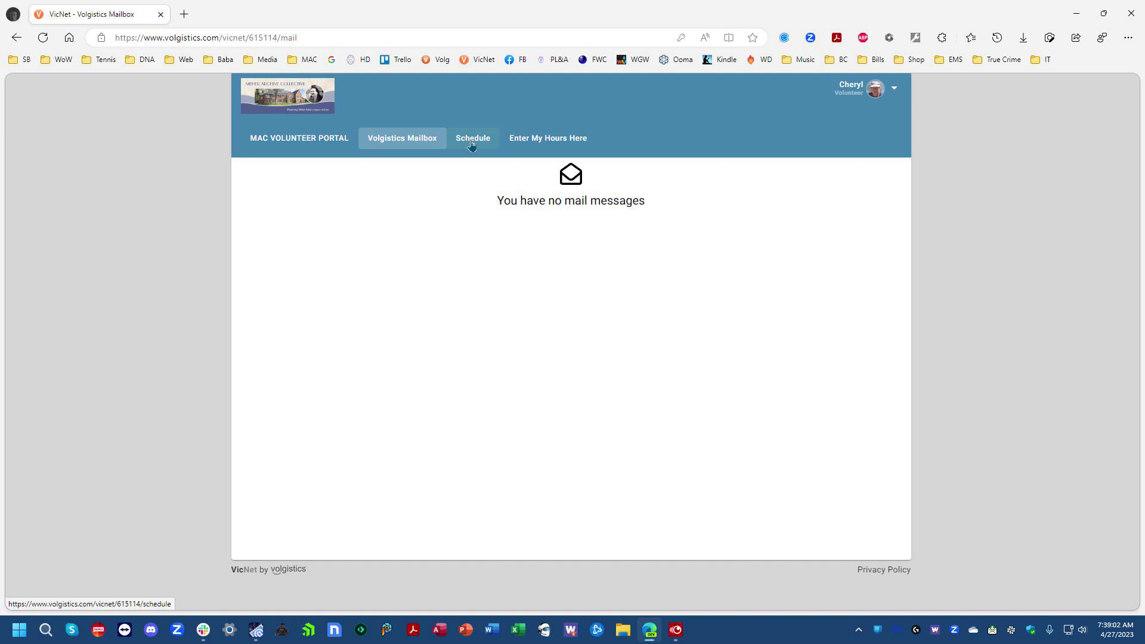
- Open the Schedule tab to show the empty April 2023 month calendar
{"action": "left_click", "coordinate": [472, 140]}
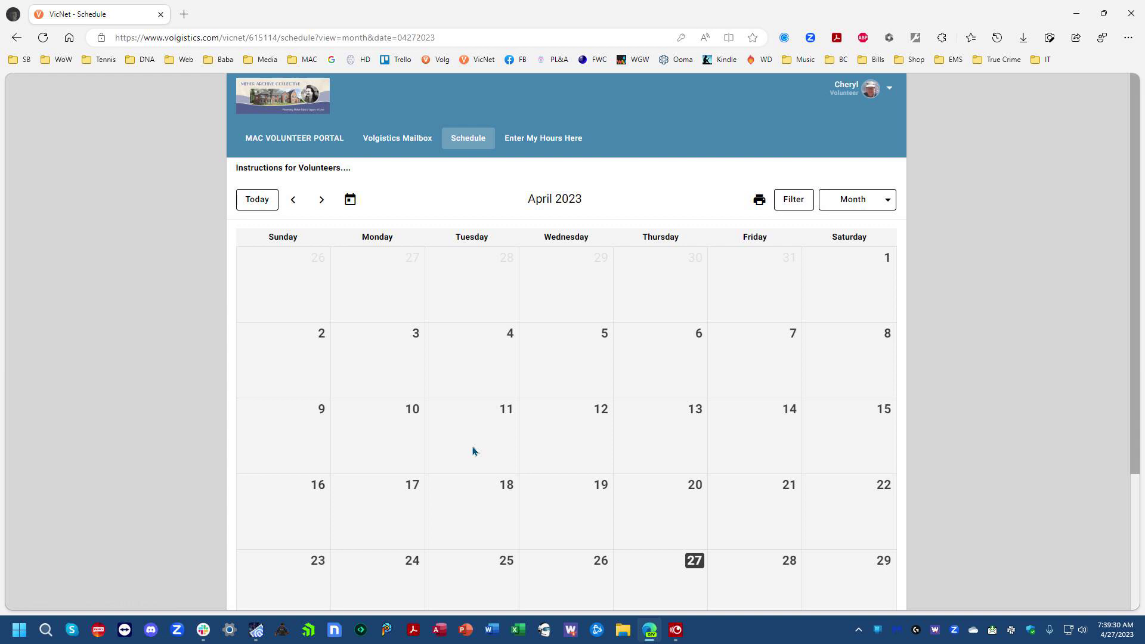
- On Enter My Hours Here, keep today's date 4/27/2023 and set hours 7–8 AM
{"action": "left_click", "coordinate": [551, 139]}
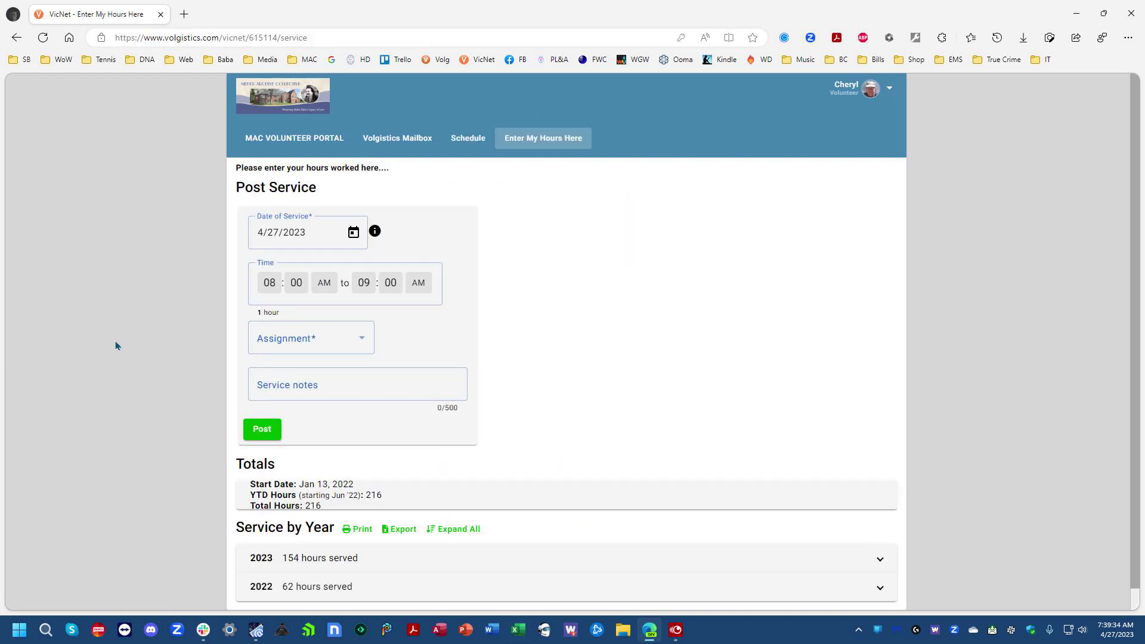
{"action": "scroll", "coordinate": [665, 240], "scroll_direction": "down", "scroll_amount": 2}
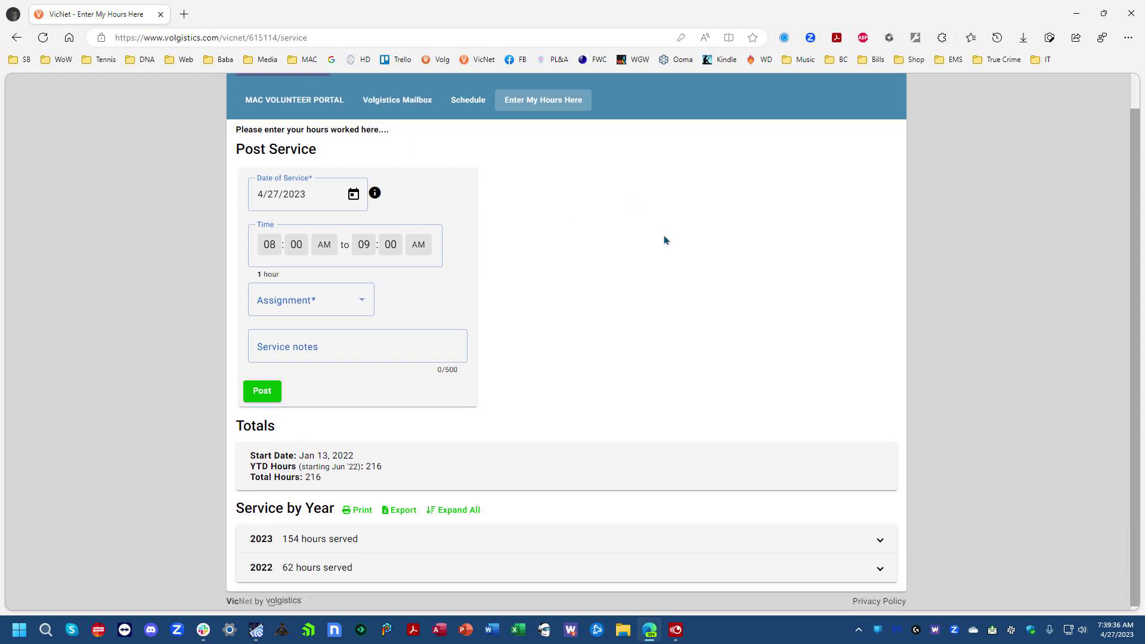
{"action": "scroll", "coordinate": [707, 261], "scroll_direction": "up", "scroll_amount": 2}
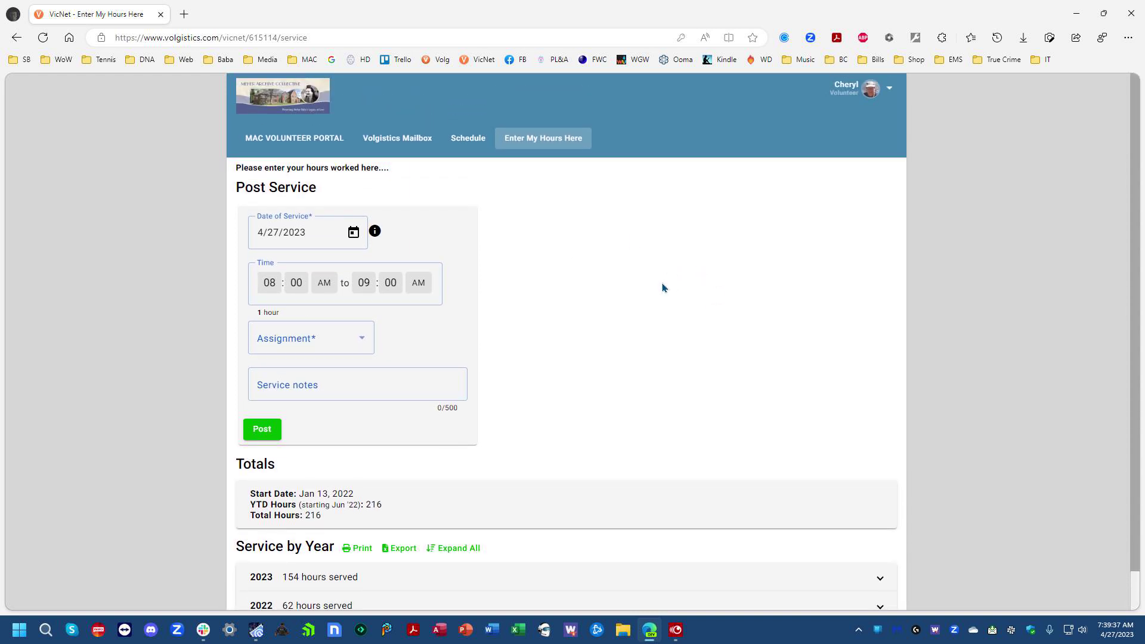
{"action": "scroll", "coordinate": [663, 288], "scroll_direction": "down", "scroll_amount": 2}
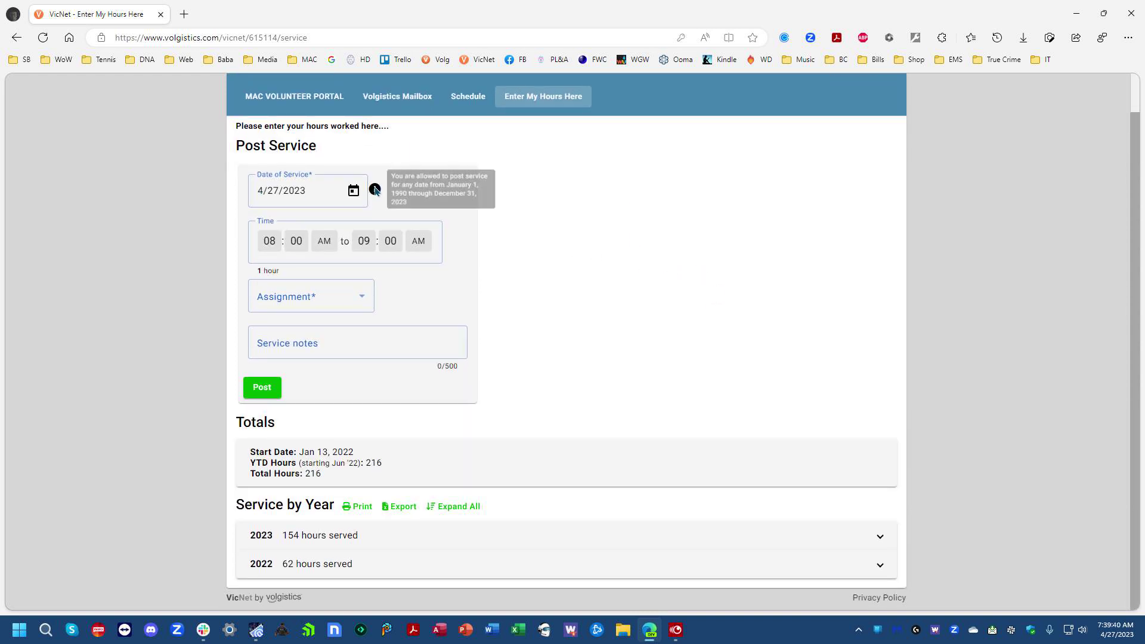
{"action": "left_click", "coordinate": [315, 187]}
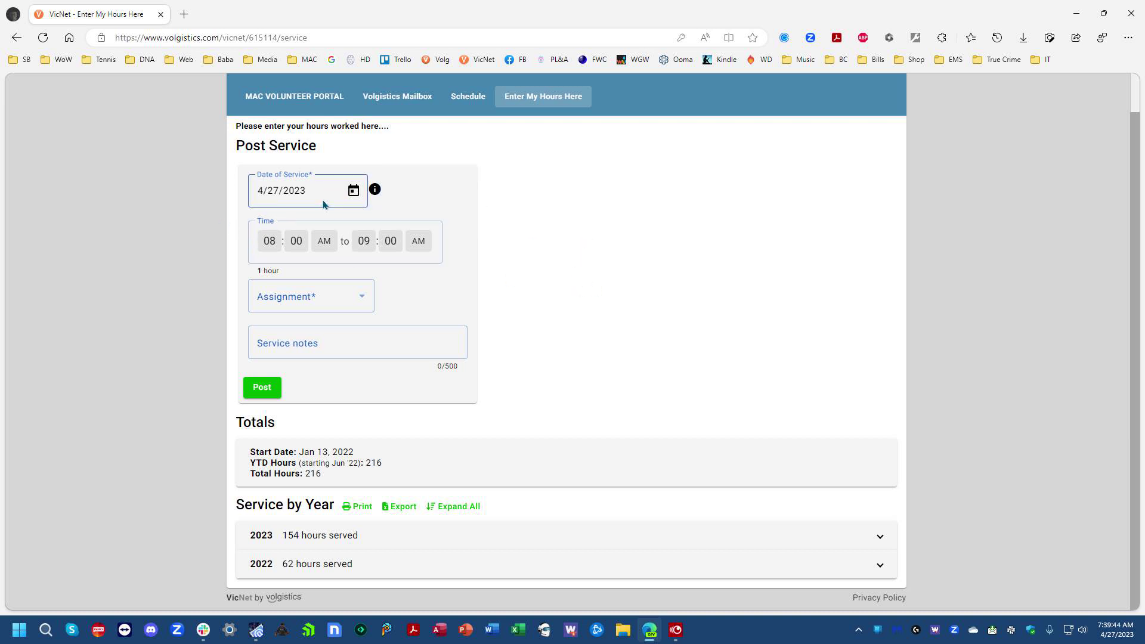
{"action": "left_click", "coordinate": [354, 192]}
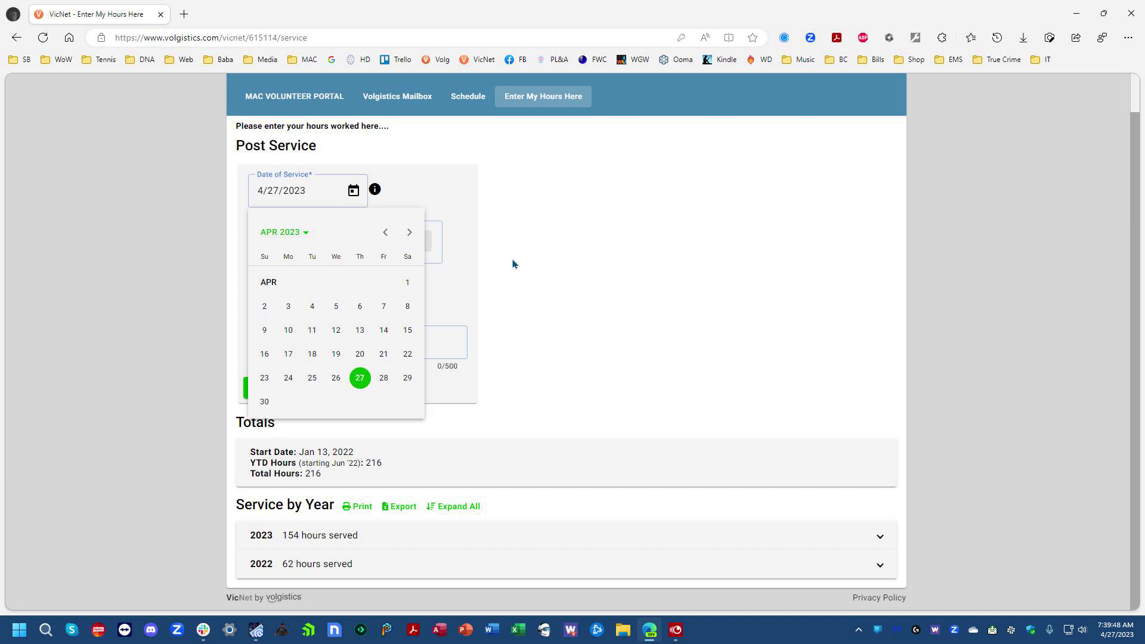
{"action": "left_click", "coordinate": [572, 244]}
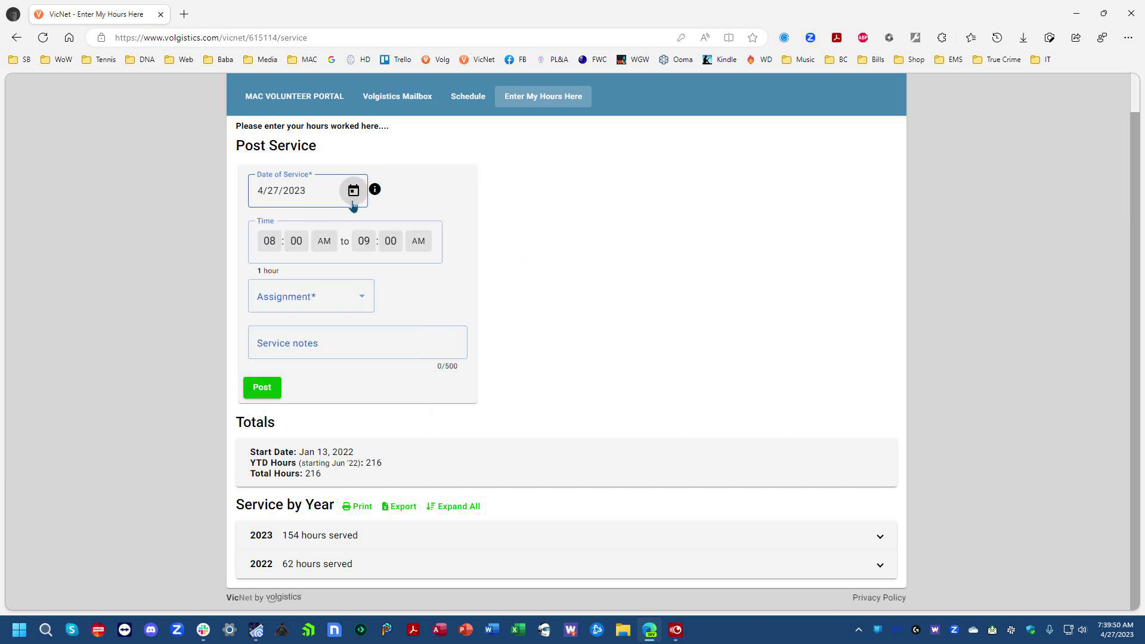
{"action": "left_click", "coordinate": [333, 303]}
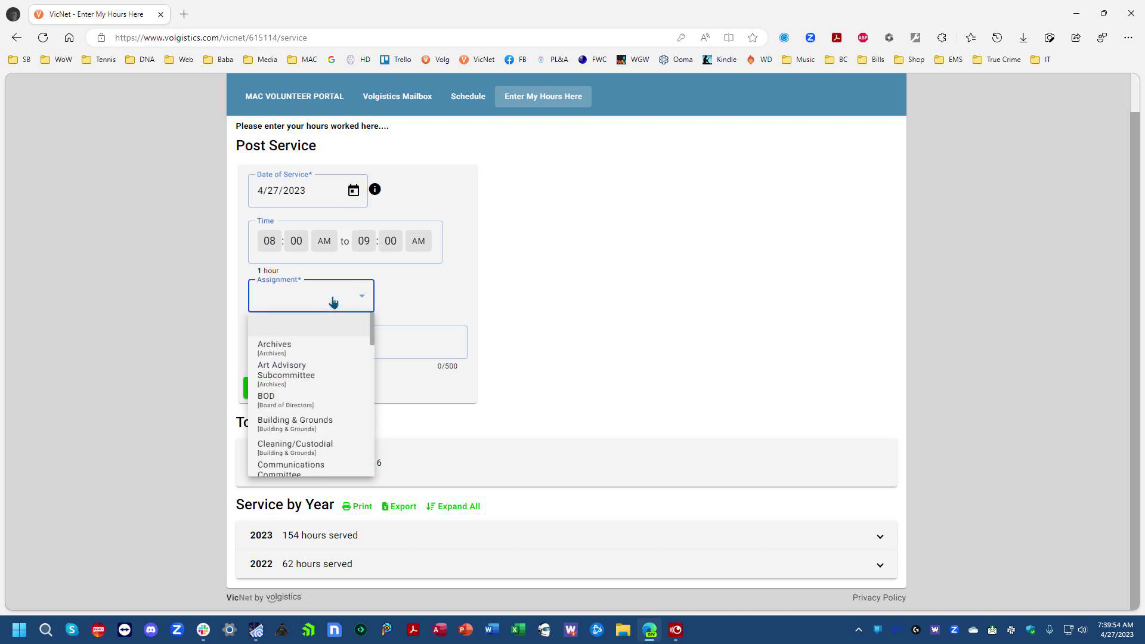
{"action": "scroll", "coordinate": [333, 302], "scroll_direction": "up", "scroll_amount": 1}
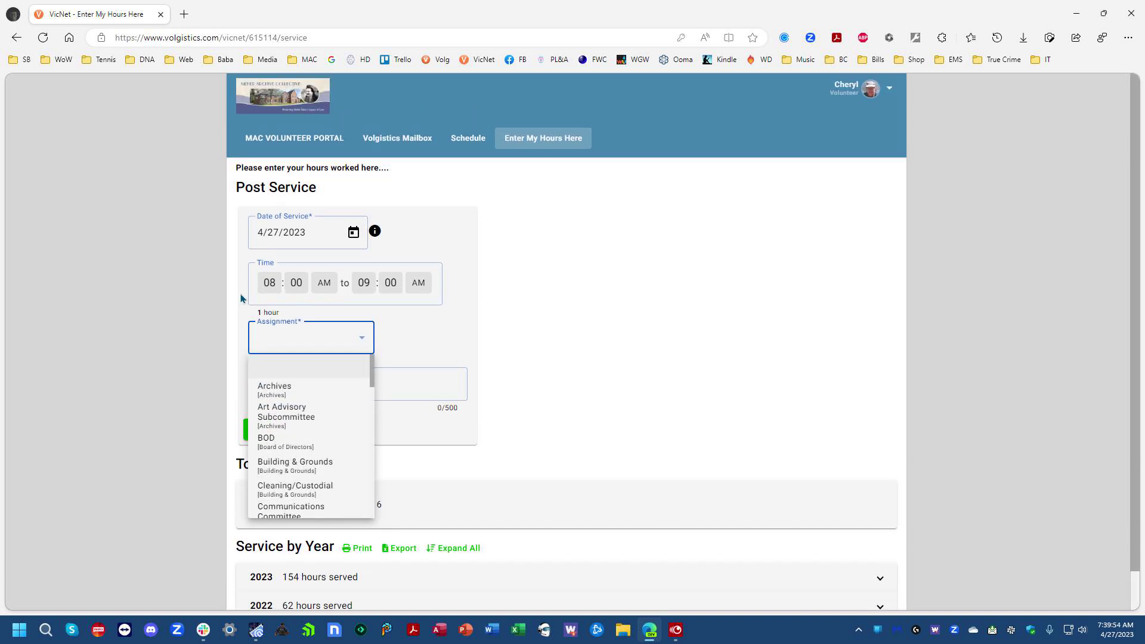
{"action": "left_click", "coordinate": [272, 283]}
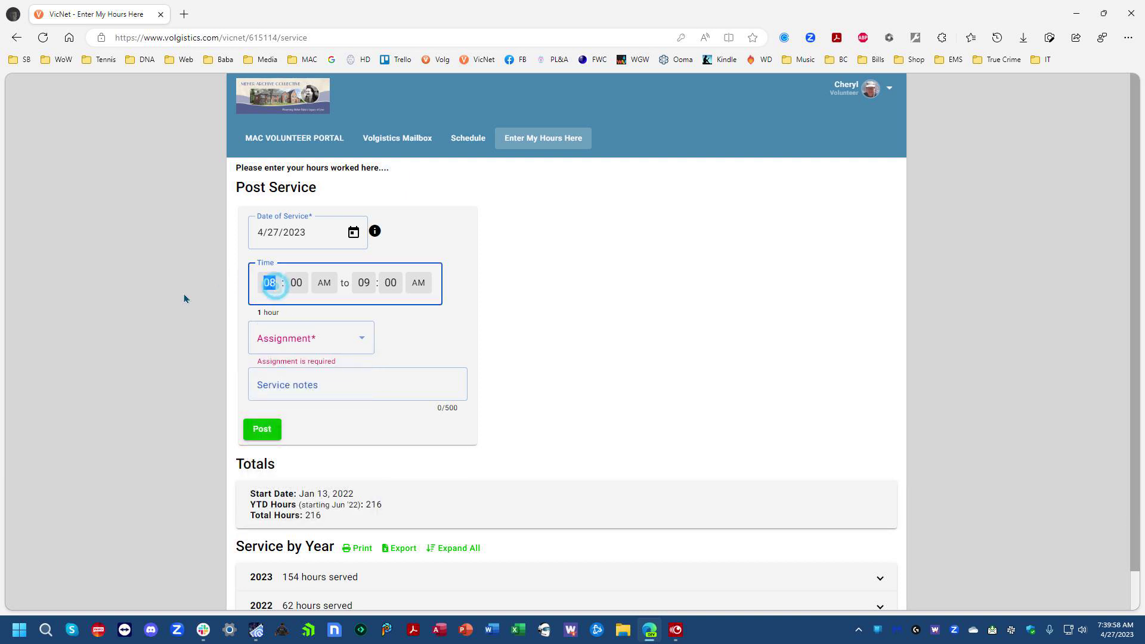
{"action": "type", "text": "07"}
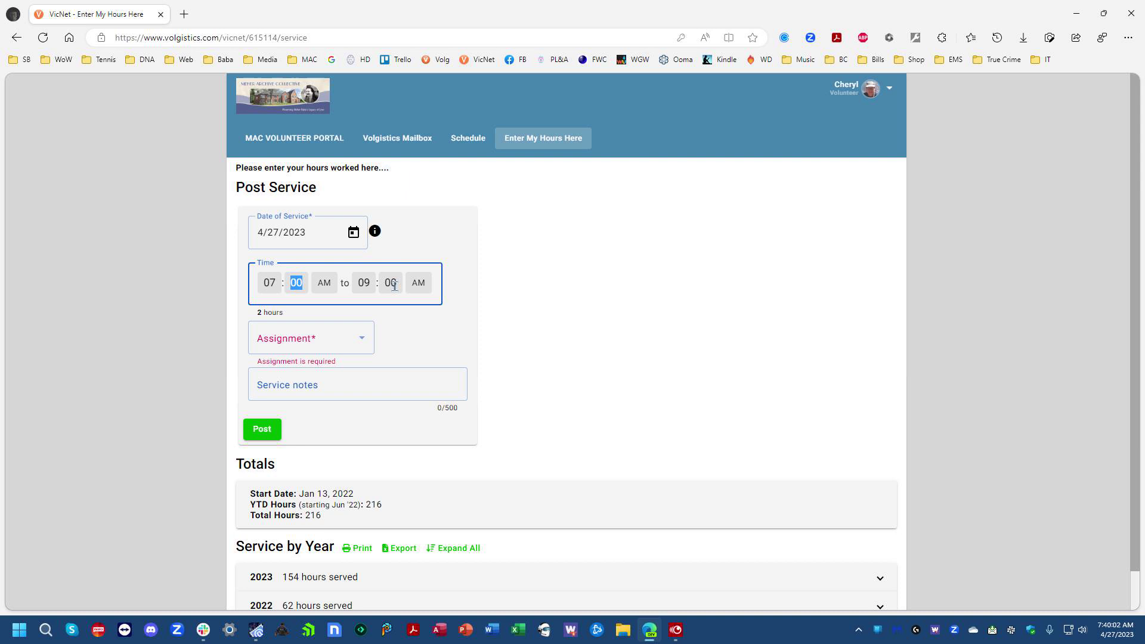
{"action": "left_click", "coordinate": [364, 283]}
{"action": "type", "text": "08"}
- Choose Volunteer Coordination - Volgistics, note 'Making video', then post and confirm the entry
{"action": "left_click", "coordinate": [295, 333]}
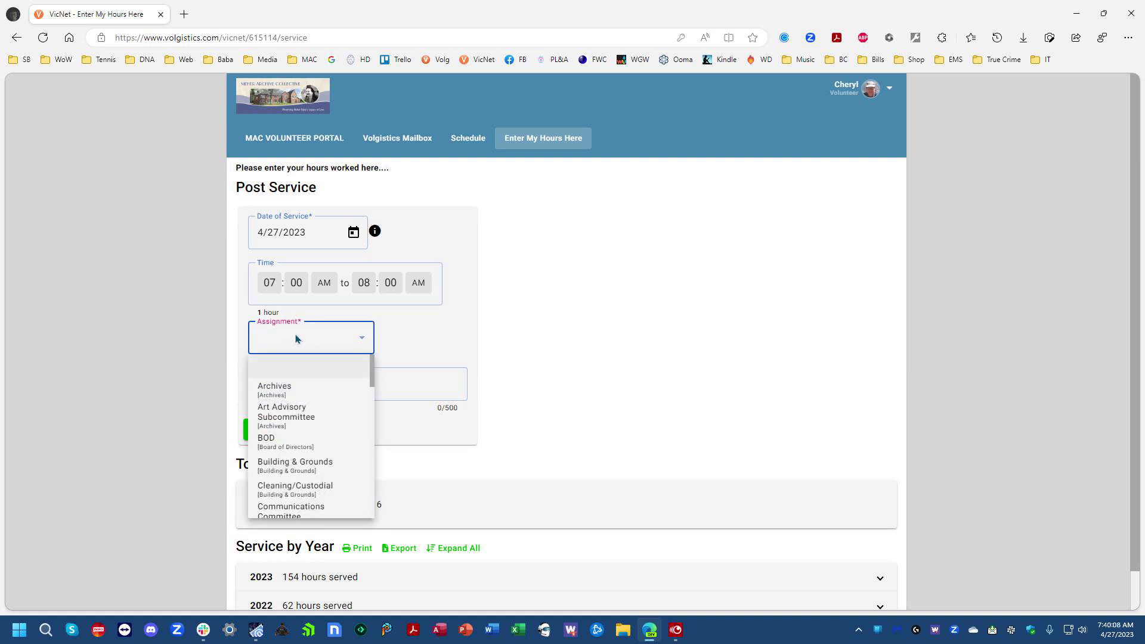
{"action": "scroll", "coordinate": [330, 483], "scroll_direction": "down", "scroll_amount": 2}
{"action": "scroll", "coordinate": [327, 486], "scroll_direction": "down", "scroll_amount": 3}
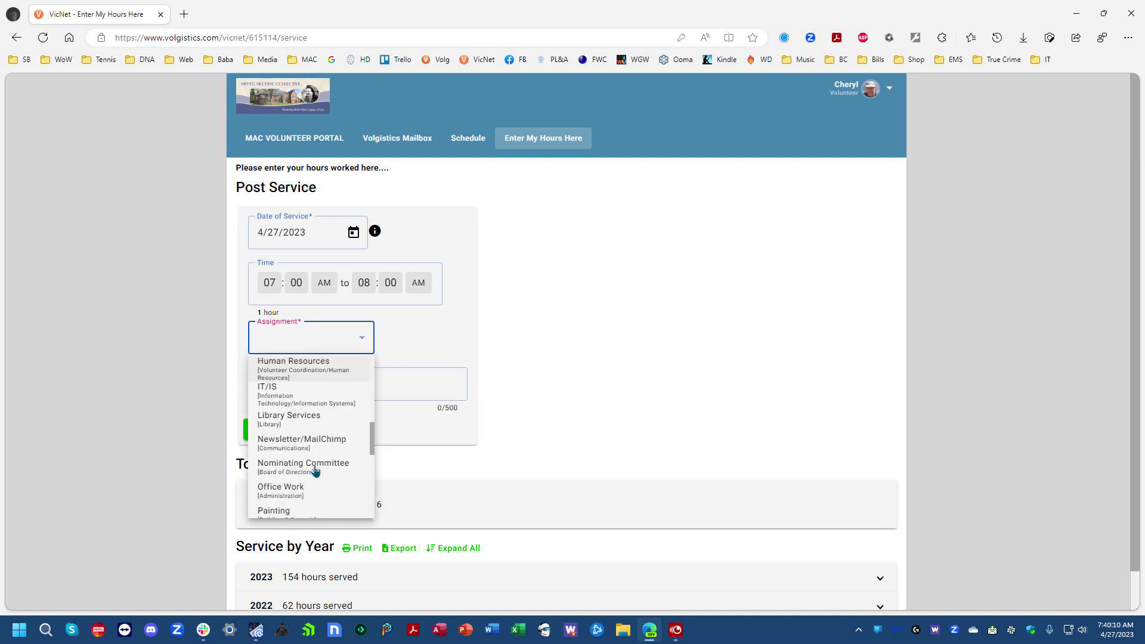
{"action": "scroll", "coordinate": [316, 472], "scroll_direction": "down", "scroll_amount": 1}
{"action": "scroll", "coordinate": [315, 472], "scroll_direction": "down", "scroll_amount": 1}
{"action": "scroll", "coordinate": [315, 472], "scroll_direction": "down", "scroll_amount": 2}
{"action": "scroll", "coordinate": [315, 472], "scroll_direction": "down", "scroll_amount": 1}
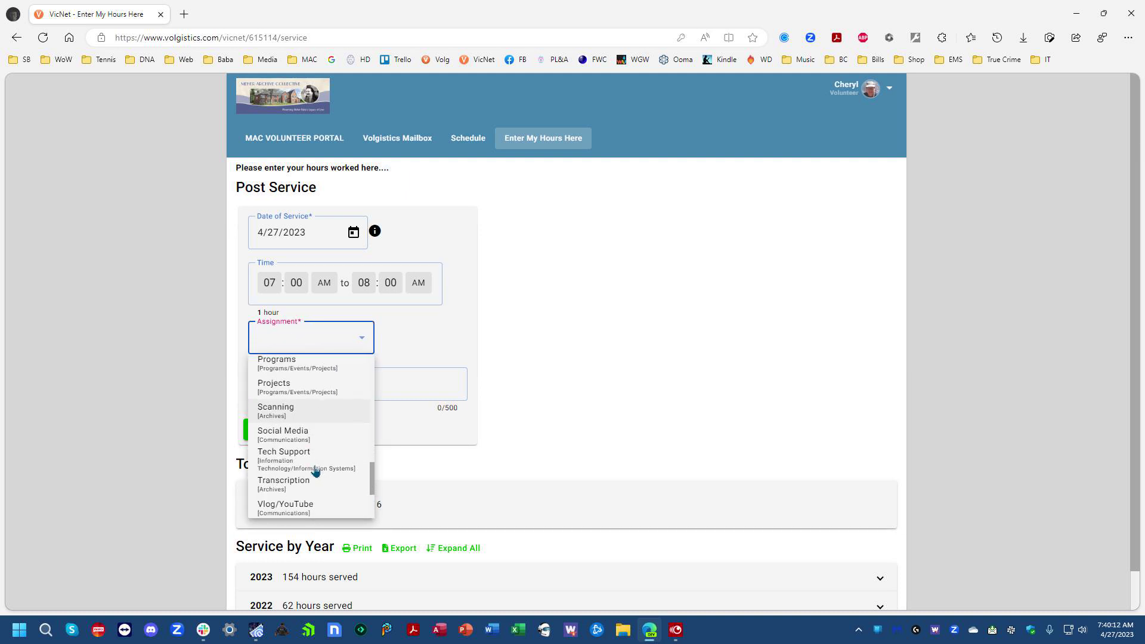
{"action": "scroll", "coordinate": [314, 471], "scroll_direction": "down", "scroll_amount": 2}
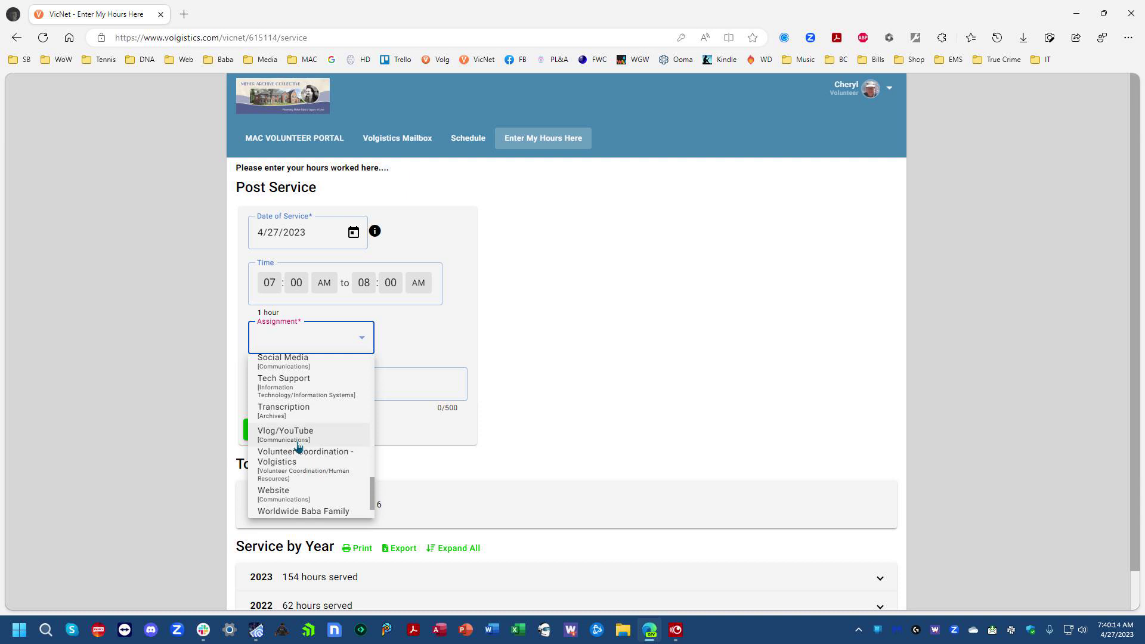
{"action": "left_click", "coordinate": [305, 462]}
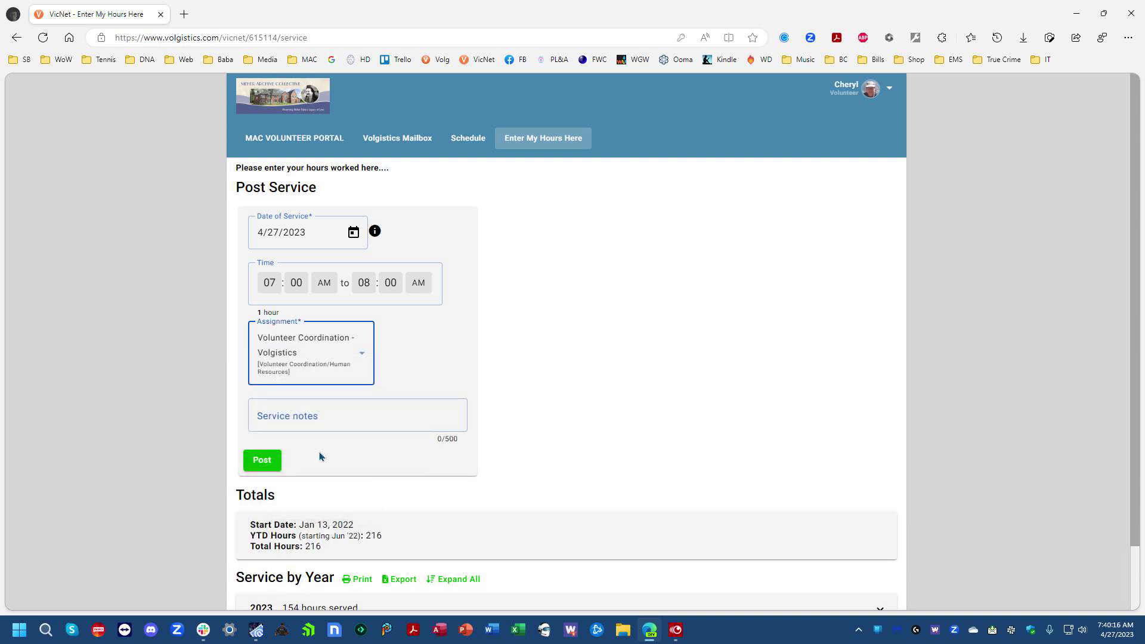
{"action": "left_click", "coordinate": [308, 417]}
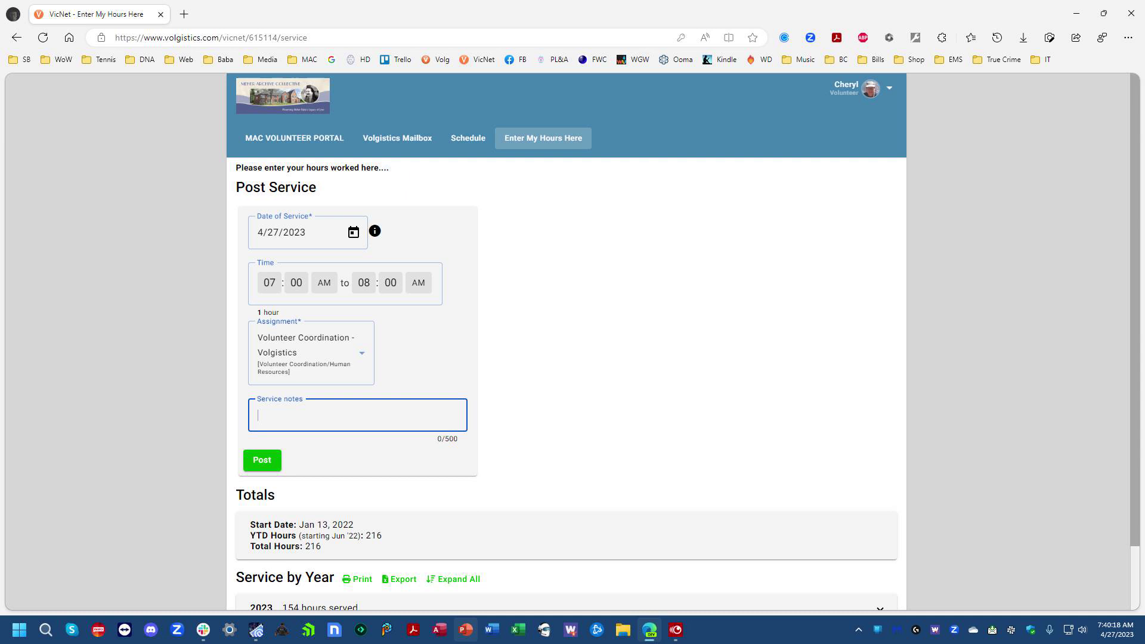
{"action": "type", "text": "Making video"}
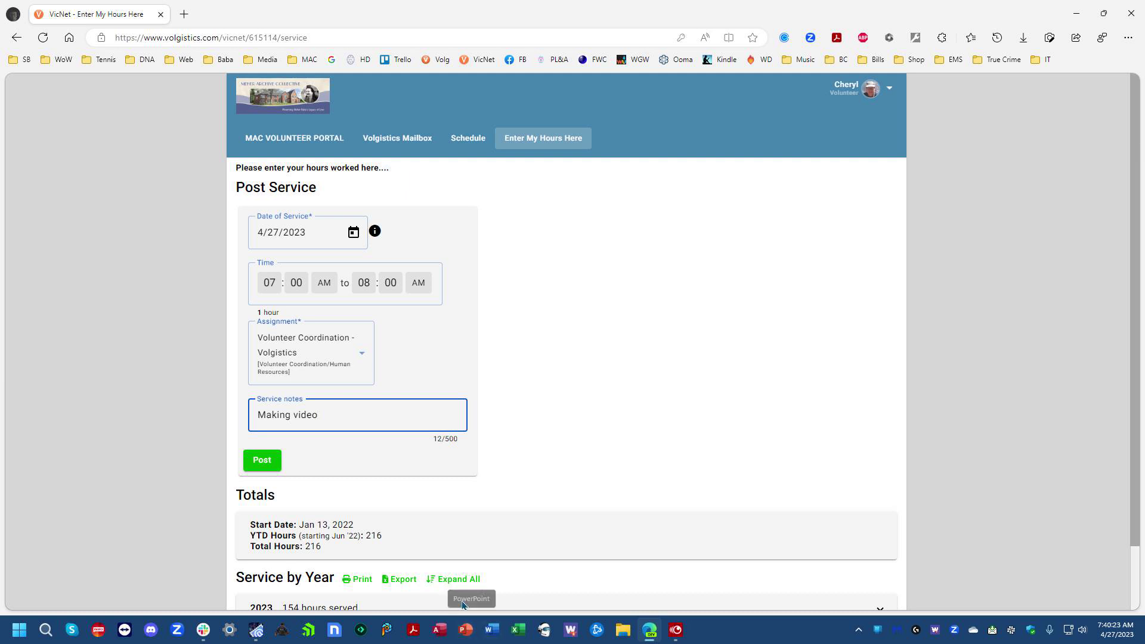
{"action": "left_click", "coordinate": [265, 461]}
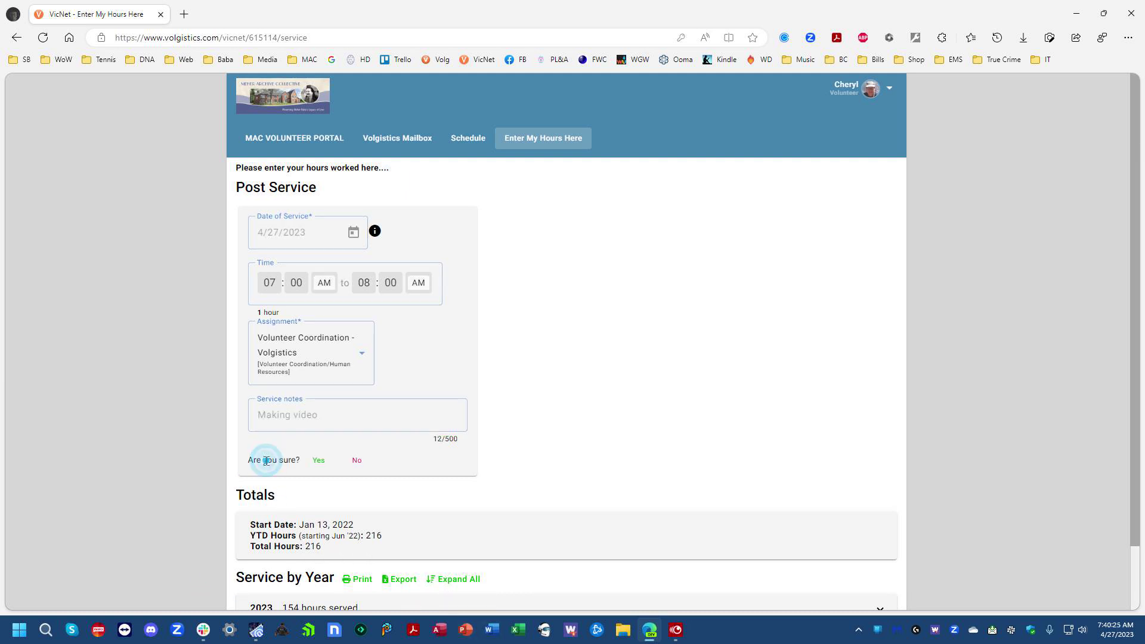
{"action": "left_click", "coordinate": [318, 461]}
{"action": "scroll", "coordinate": [553, 443], "scroll_direction": "down", "scroll_amount": 1}
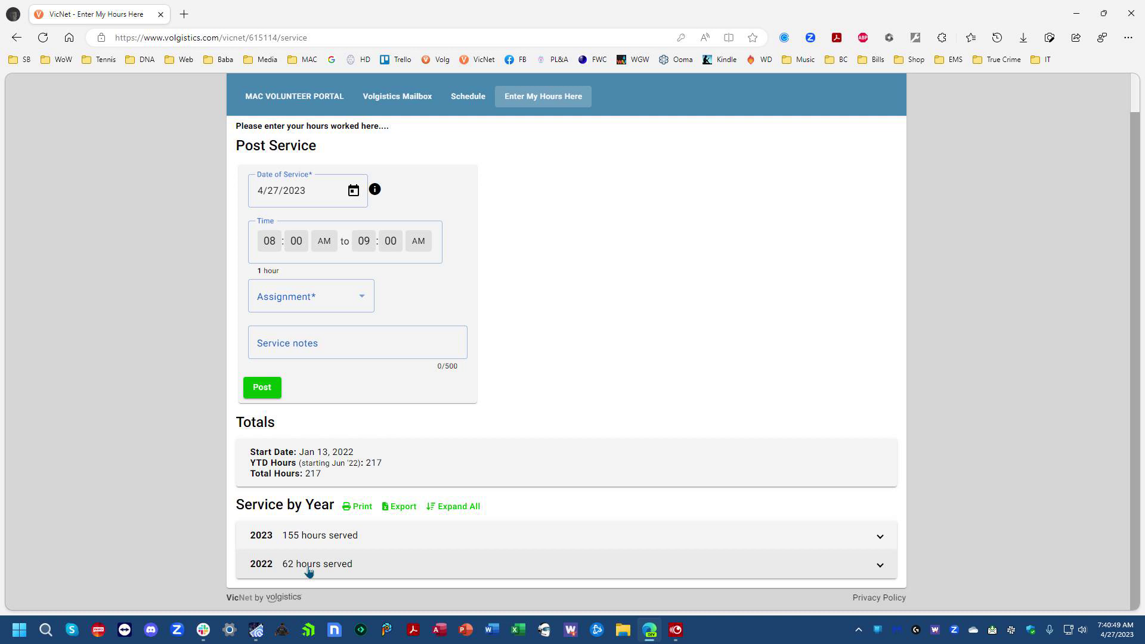
- Expand the 2022 and 2023 Service by Year rows and review the 2023 entries
{"action": "left_click", "coordinate": [309, 565]}
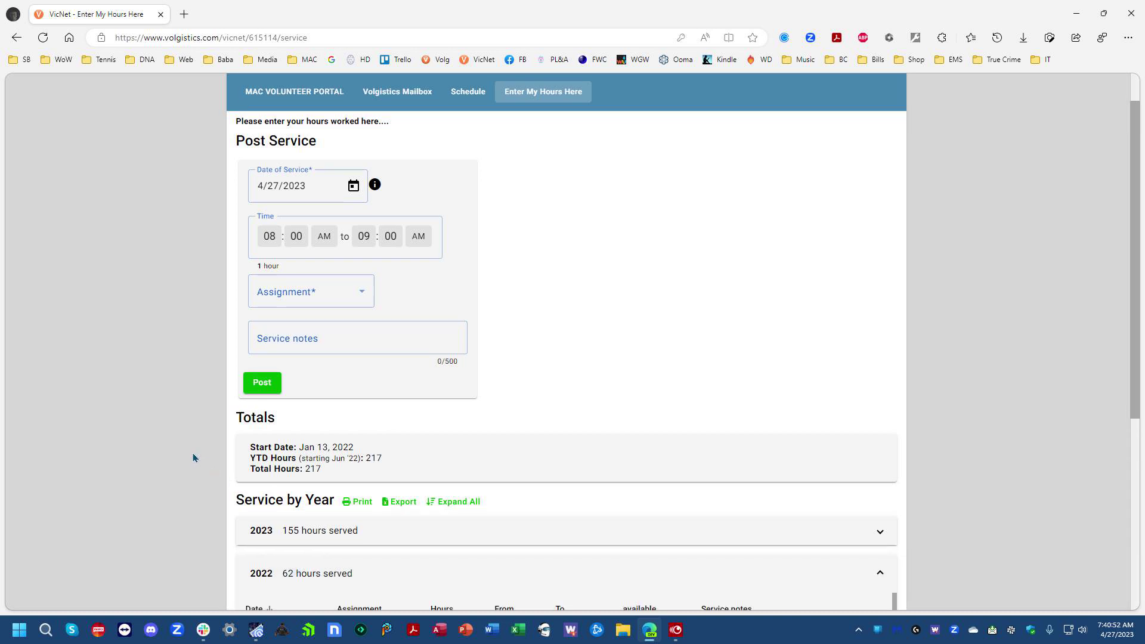
{"action": "scroll", "coordinate": [193, 457], "scroll_direction": "down", "scroll_amount": 3}
{"action": "scroll", "coordinate": [190, 452], "scroll_direction": "up", "scroll_amount": 3}
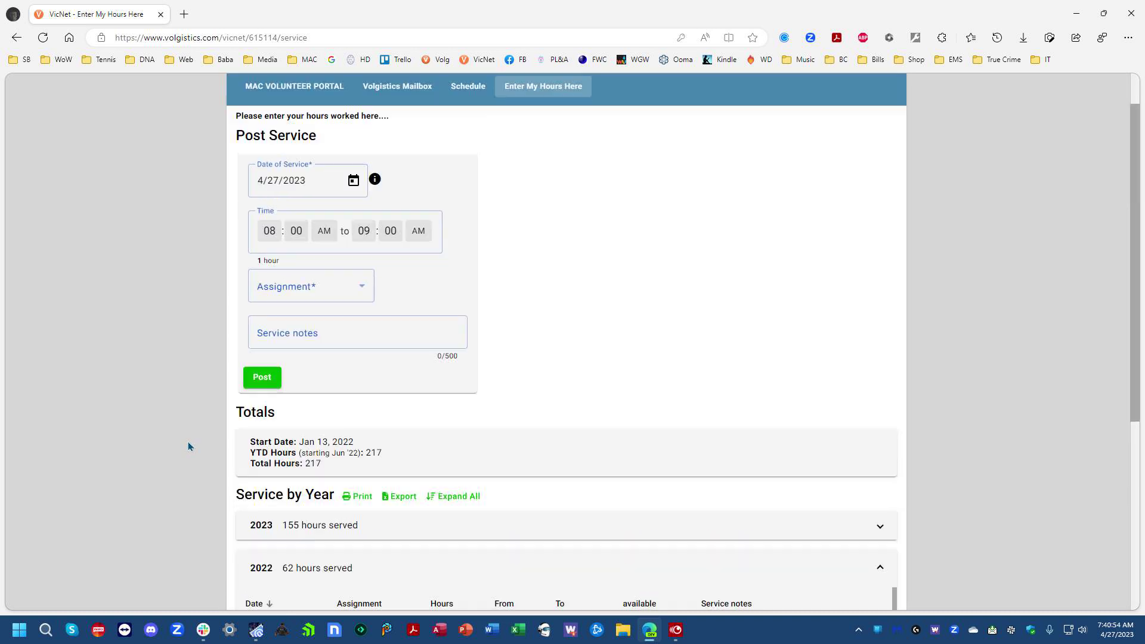
{"action": "scroll", "coordinate": [189, 445], "scroll_direction": "up", "scroll_amount": 1}
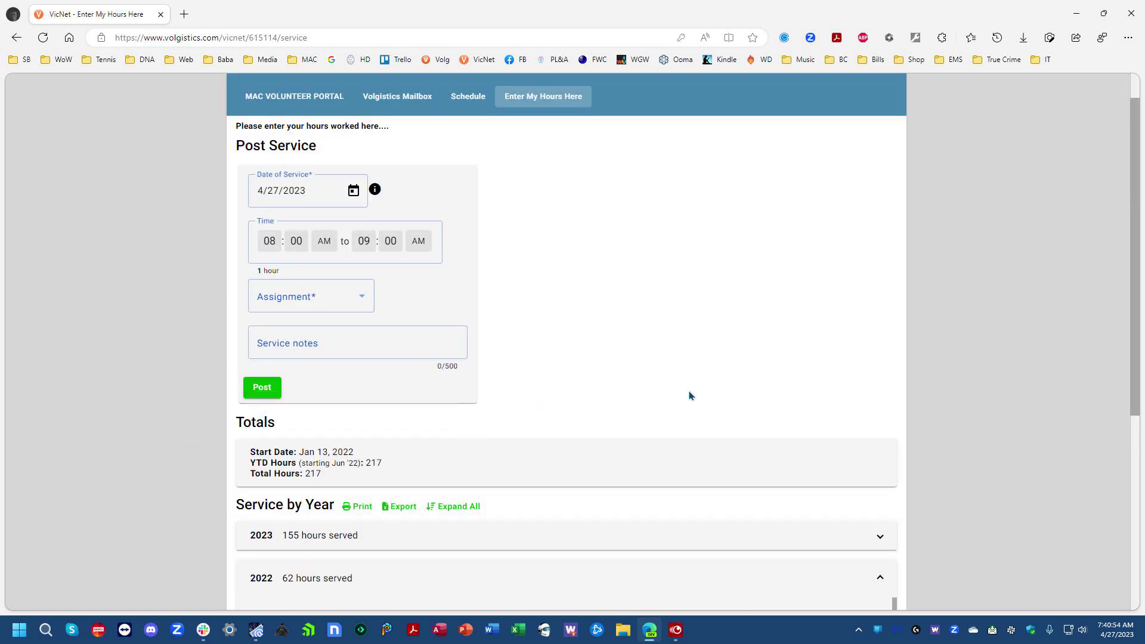
{"action": "left_click", "coordinate": [352, 539]}
{"action": "scroll", "coordinate": [547, 461], "scroll_direction": "down", "scroll_amount": 3}
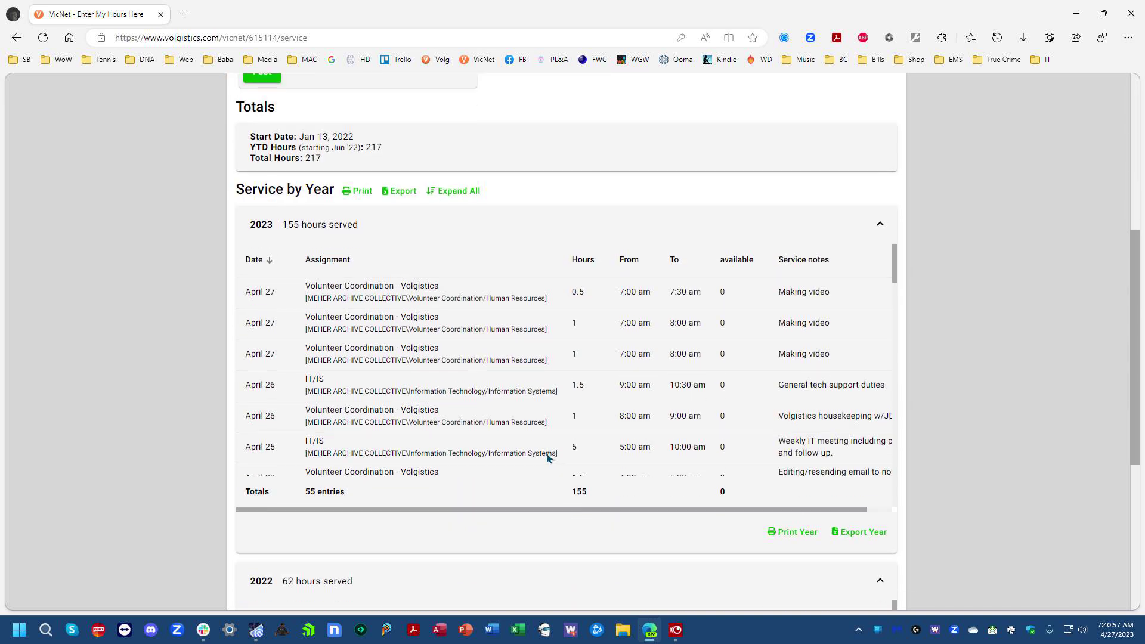
{"action": "scroll", "coordinate": [551, 462], "scroll_direction": "down", "scroll_amount": 1}
{"action": "scroll", "coordinate": [529, 442], "scroll_direction": "down", "scroll_amount": 1}
{"action": "scroll", "coordinate": [493, 434], "scroll_direction": "down", "scroll_amount": 2}
{"action": "scroll", "coordinate": [493, 436], "scroll_direction": "down", "scroll_amount": 1}
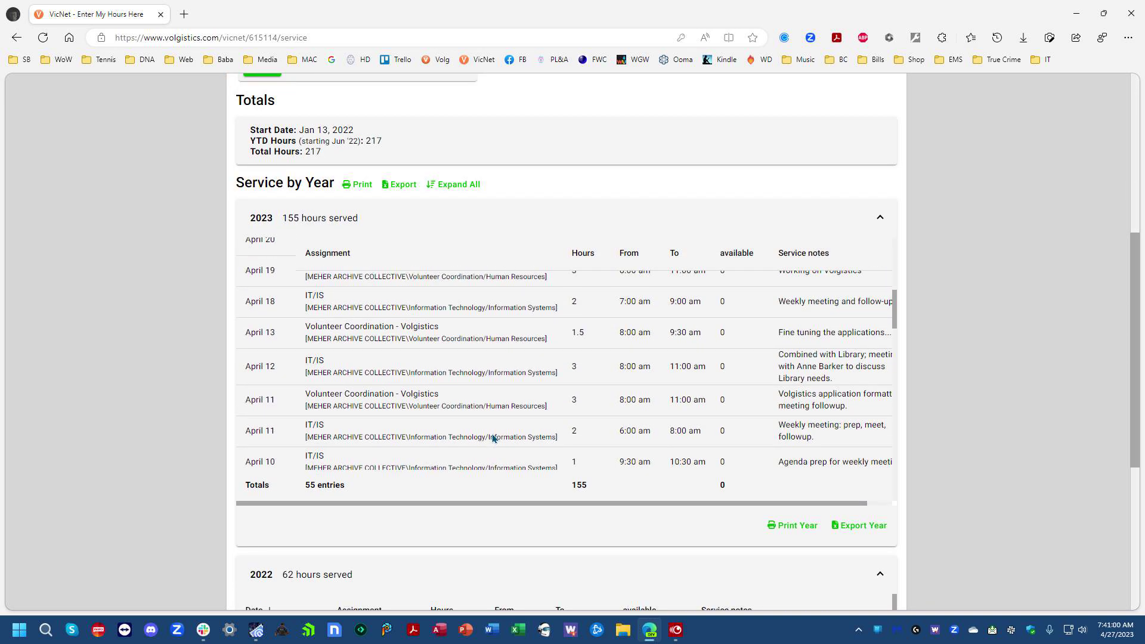
{"action": "scroll", "coordinate": [493, 437], "scroll_direction": "up", "scroll_amount": 1}
{"action": "scroll", "coordinate": [493, 439], "scroll_direction": "up", "scroll_amount": 1}
{"action": "scroll", "coordinate": [493, 439], "scroll_direction": "up", "scroll_amount": 3}
{"action": "scroll", "coordinate": [492, 439], "scroll_direction": "up", "scroll_amount": 1}
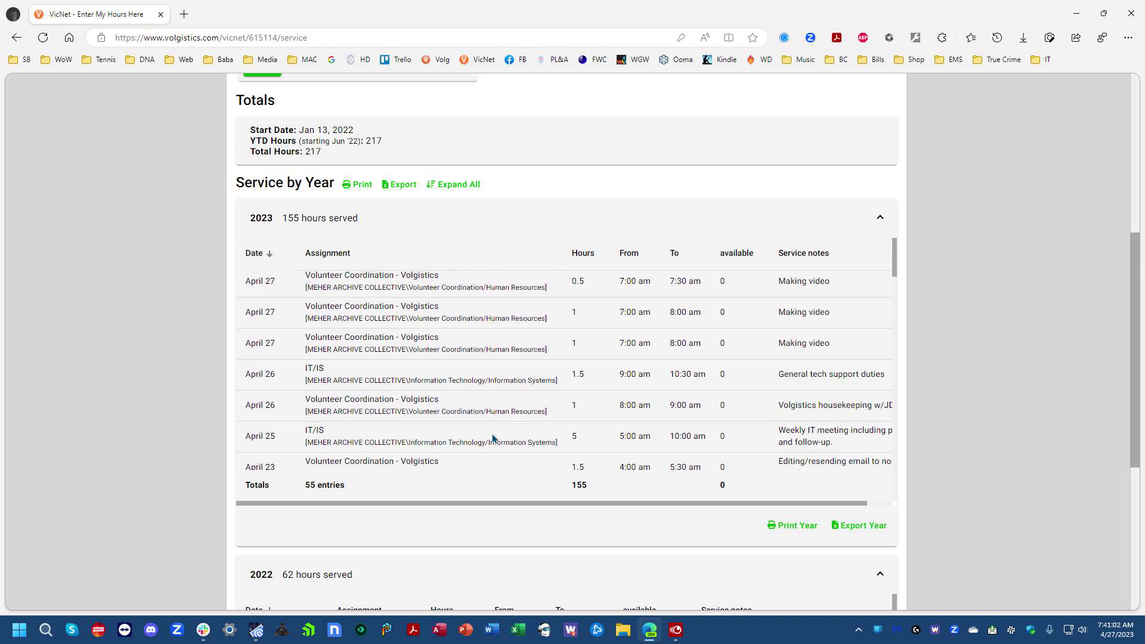
{"action": "scroll", "coordinate": [472, 429], "scroll_direction": "up", "scroll_amount": 3}
{"action": "scroll", "coordinate": [460, 417], "scroll_direction": "down", "scroll_amount": 1}
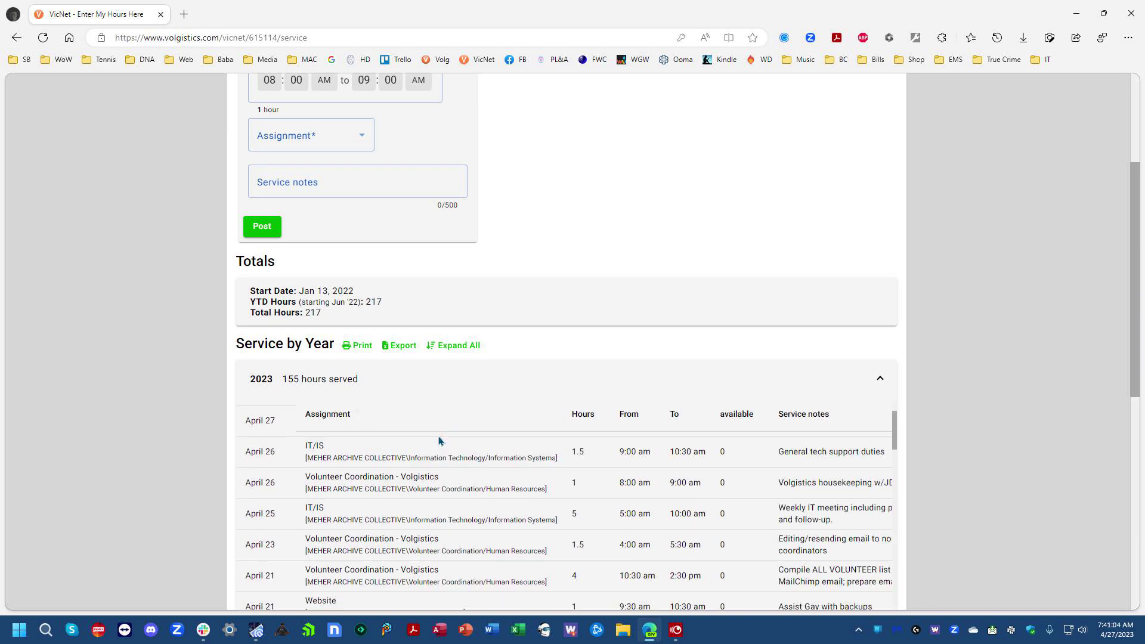
{"action": "scroll", "coordinate": [439, 439], "scroll_direction": "down", "scroll_amount": 3}
{"action": "scroll", "coordinate": [439, 439], "scroll_direction": "down", "scroll_amount": 2}
{"action": "scroll", "coordinate": [146, 401], "scroll_direction": "up", "scroll_amount": 3}
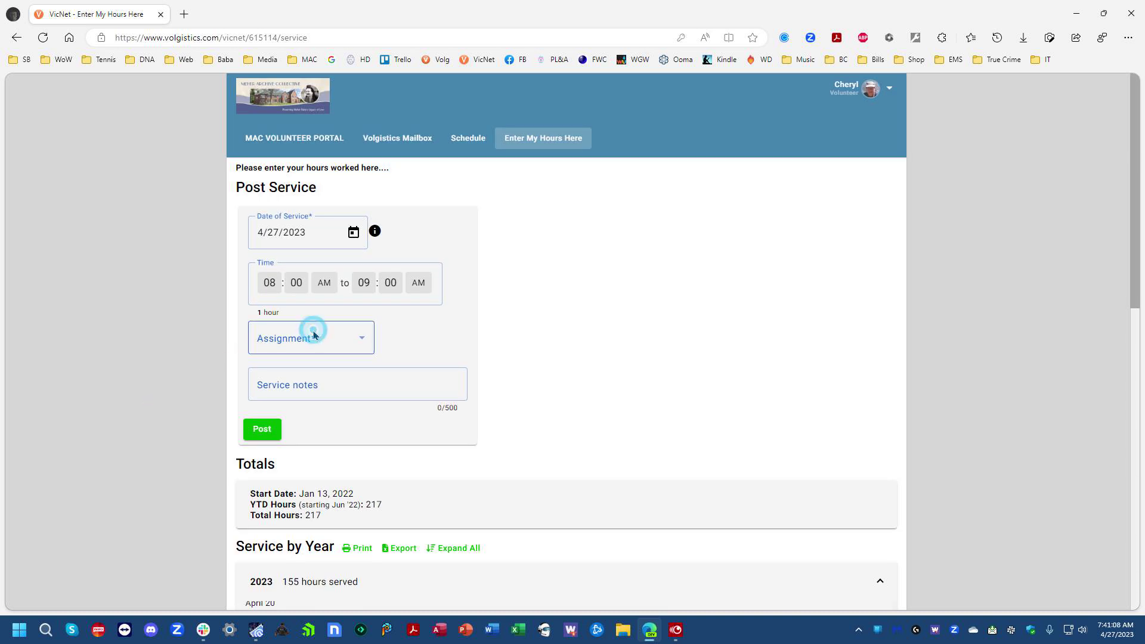
- Open the Assignment dropdown on the blank Post Service form
{"action": "left_click", "coordinate": [315, 337]}
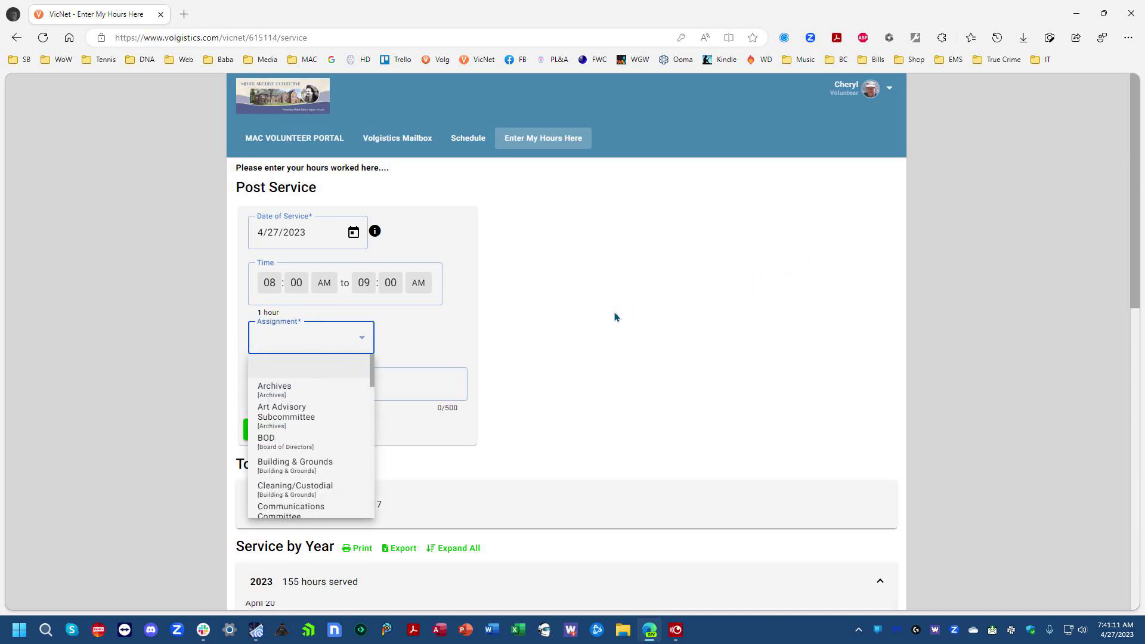
{"action": "scroll", "coordinate": [328, 439], "scroll_direction": "down", "scroll_amount": 1}
{"action": "scroll", "coordinate": [328, 453], "scroll_direction": "down", "scroll_amount": 2}
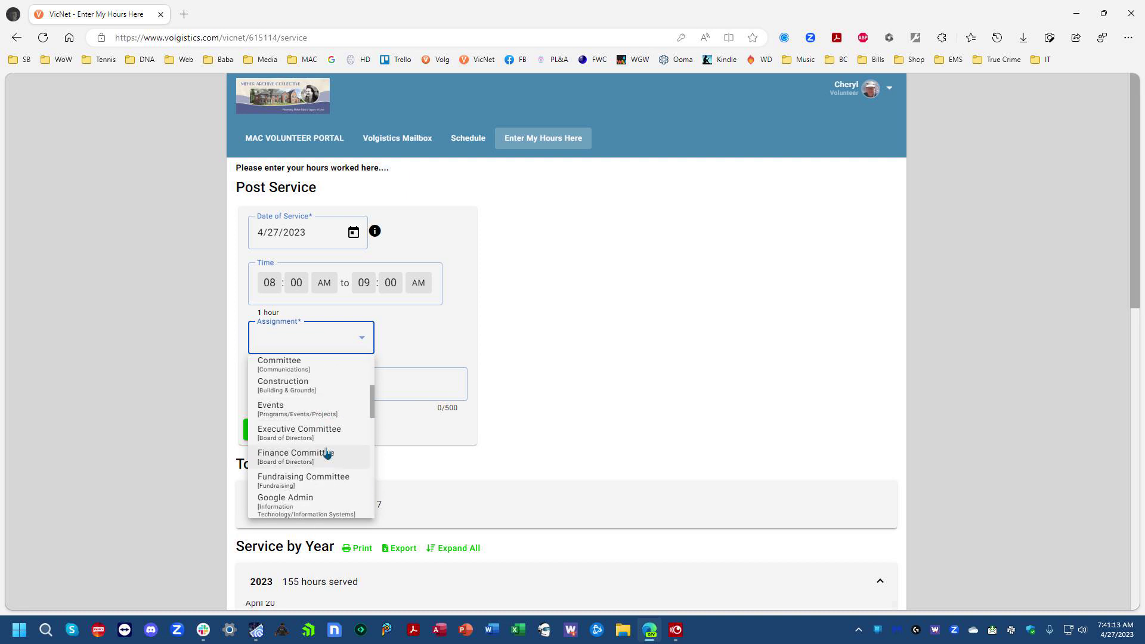
{"action": "scroll", "coordinate": [327, 455], "scroll_direction": "down", "scroll_amount": 1}
{"action": "scroll", "coordinate": [327, 457], "scroll_direction": "down", "scroll_amount": 2}
{"action": "scroll", "coordinate": [332, 466], "scroll_direction": "down", "scroll_amount": 2}
{"action": "scroll", "coordinate": [333, 468], "scroll_direction": "down", "scroll_amount": 2}
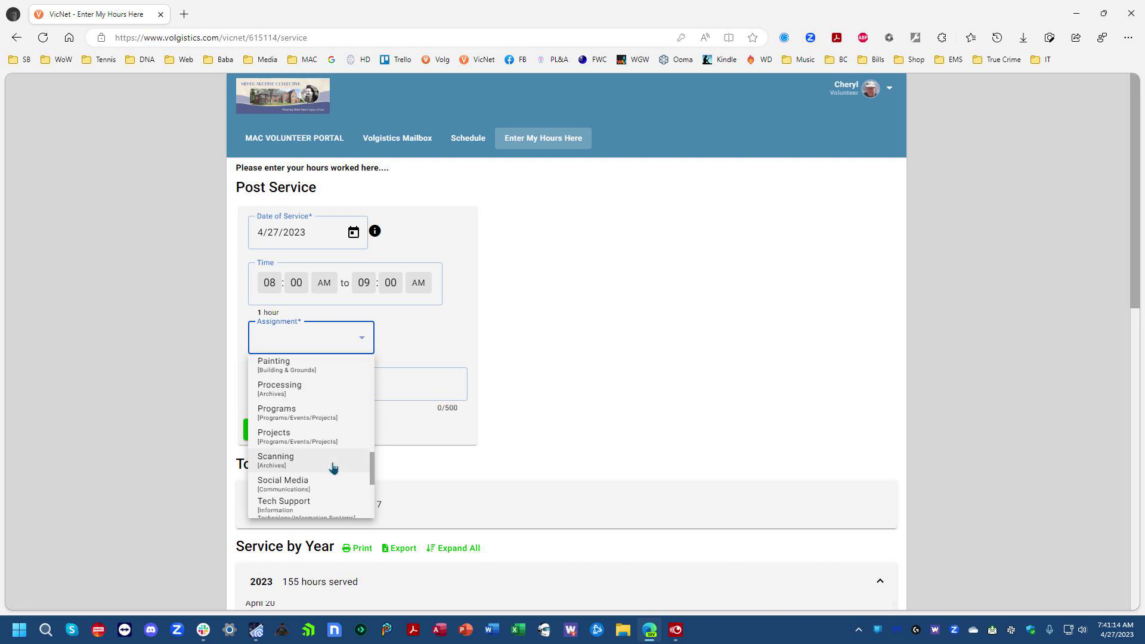
{"action": "scroll", "coordinate": [334, 469], "scroll_direction": "down", "scroll_amount": 1}
{"action": "scroll", "coordinate": [335, 469], "scroll_direction": "down", "scroll_amount": 1}
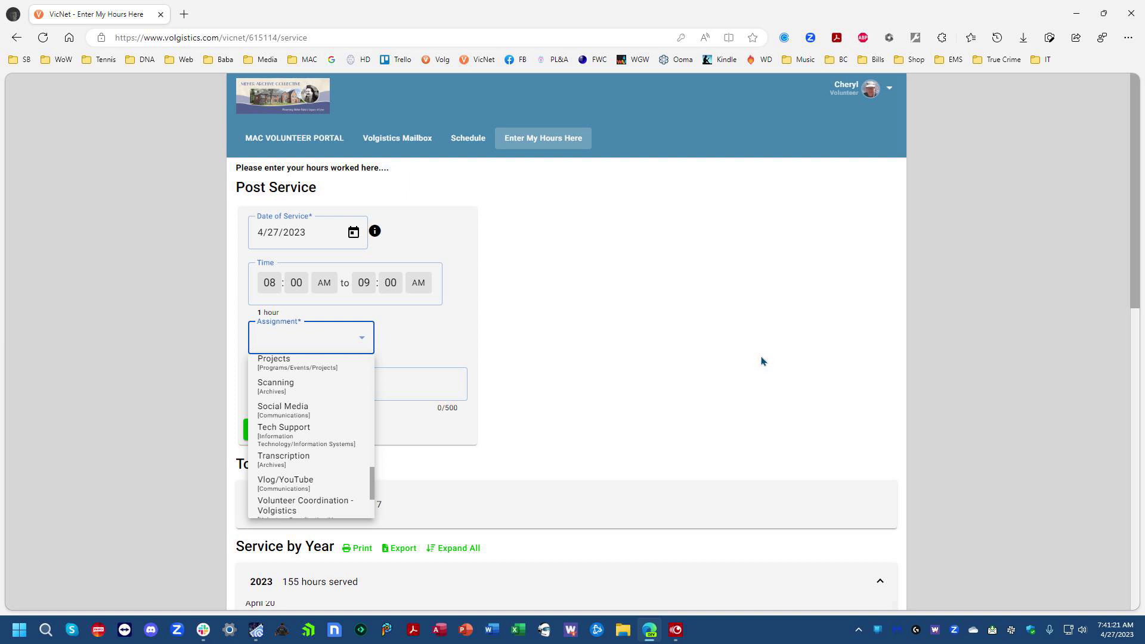
{"action": "scroll", "coordinate": [673, 365], "scroll_direction": "down", "scroll_amount": 2}
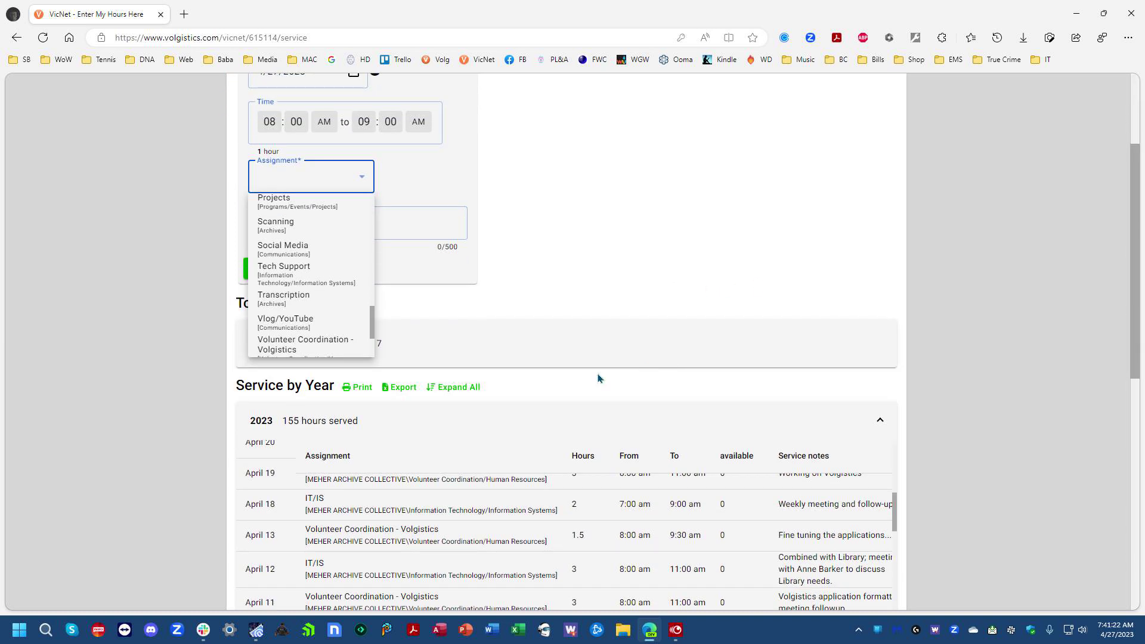
{"action": "scroll", "coordinate": [537, 278], "scroll_direction": "up", "scroll_amount": 2}
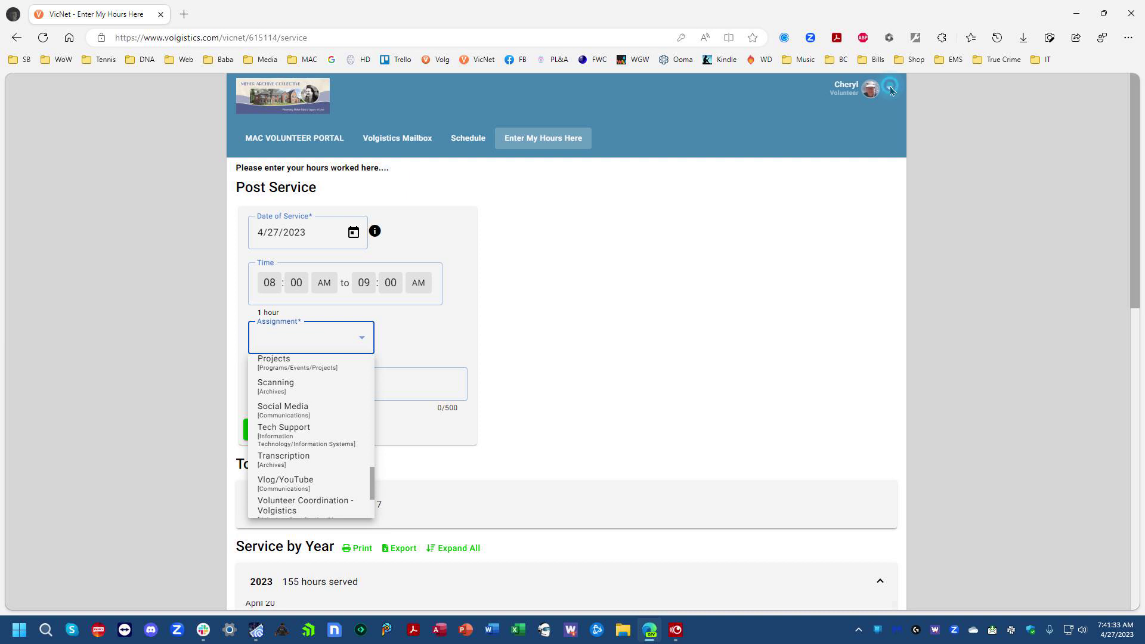
- Go to Profile from the account menu and expand Contact Information, Photo and Web page
{"action": "left_click", "coordinate": [890, 90]}
{"action": "left_click", "coordinate": [890, 90]}
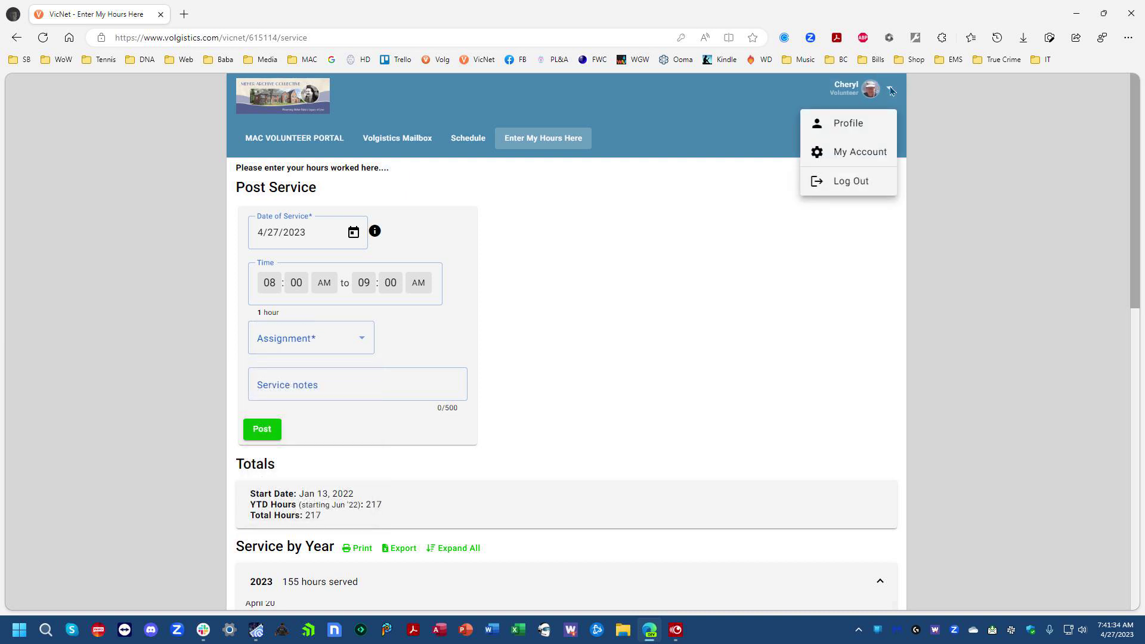
{"action": "left_click", "coordinate": [842, 125]}
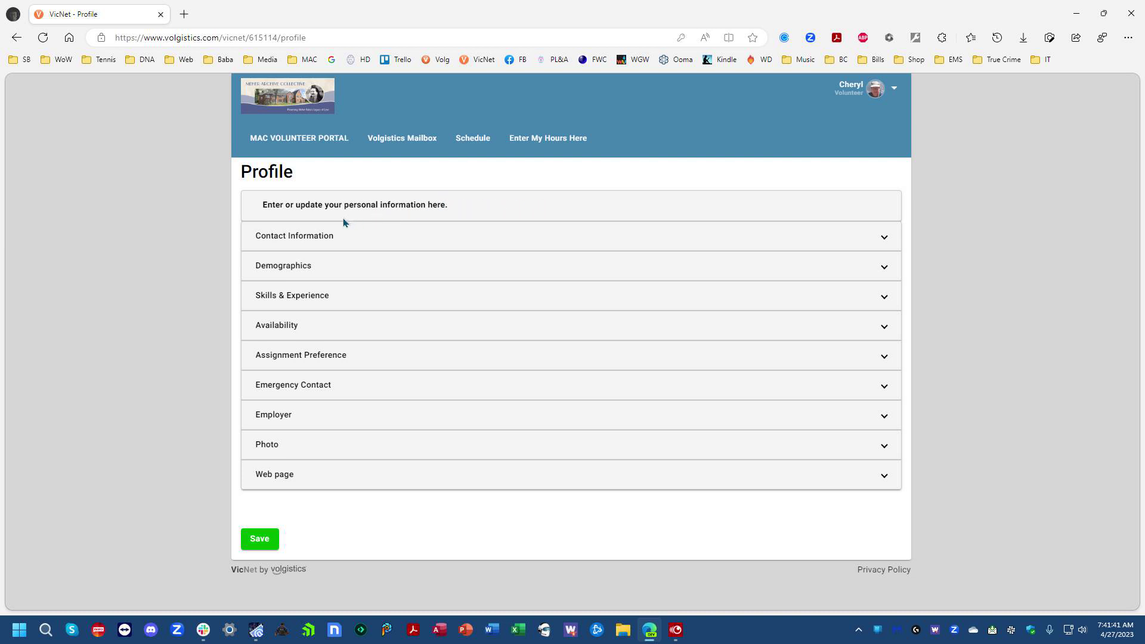
{"action": "left_click", "coordinate": [335, 241]}
{"action": "scroll", "coordinate": [447, 428], "scroll_direction": "down", "scroll_amount": 3}
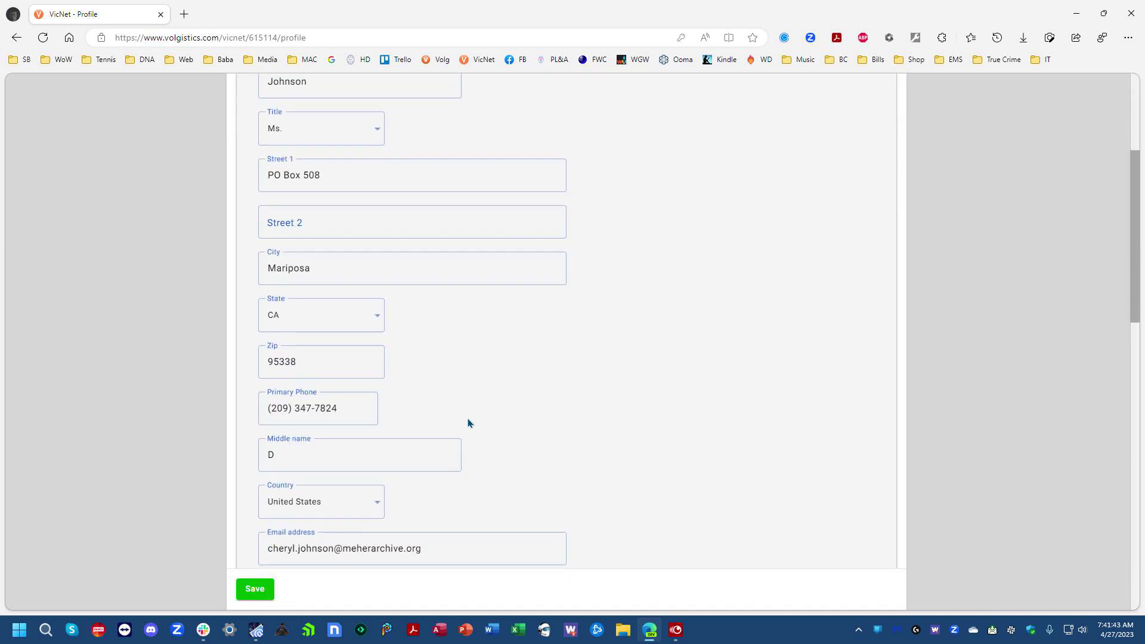
{"action": "scroll", "coordinate": [467, 423], "scroll_direction": "down", "scroll_amount": 4}
{"action": "scroll", "coordinate": [466, 469], "scroll_direction": "down", "scroll_amount": 4}
{"action": "scroll", "coordinate": [460, 474], "scroll_direction": "down", "scroll_amount": 3}
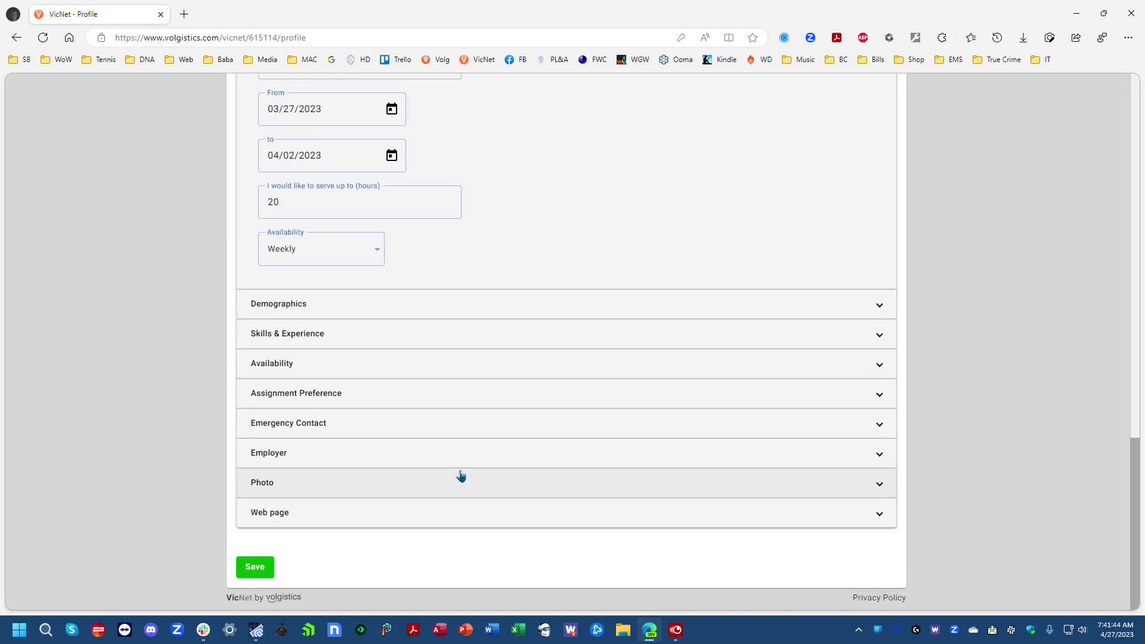
{"action": "left_click", "coordinate": [276, 483]}
{"action": "scroll", "coordinate": [448, 421], "scroll_direction": "down", "scroll_amount": 2}
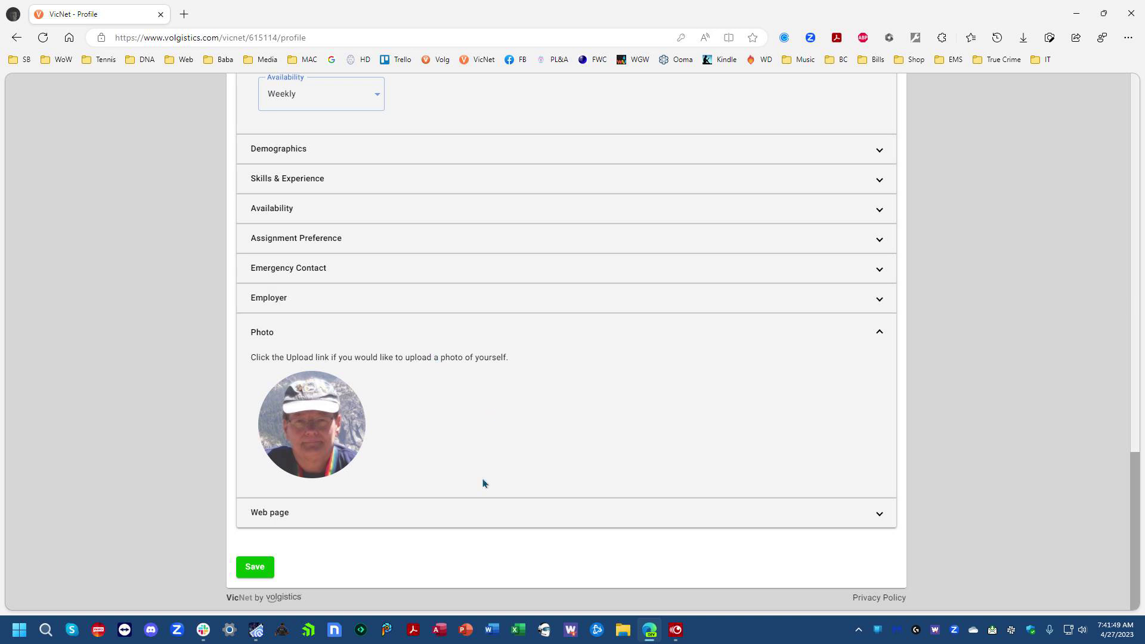
{"action": "left_click", "coordinate": [460, 513]}
{"action": "scroll", "coordinate": [532, 454], "scroll_direction": "down", "scroll_amount": 1}
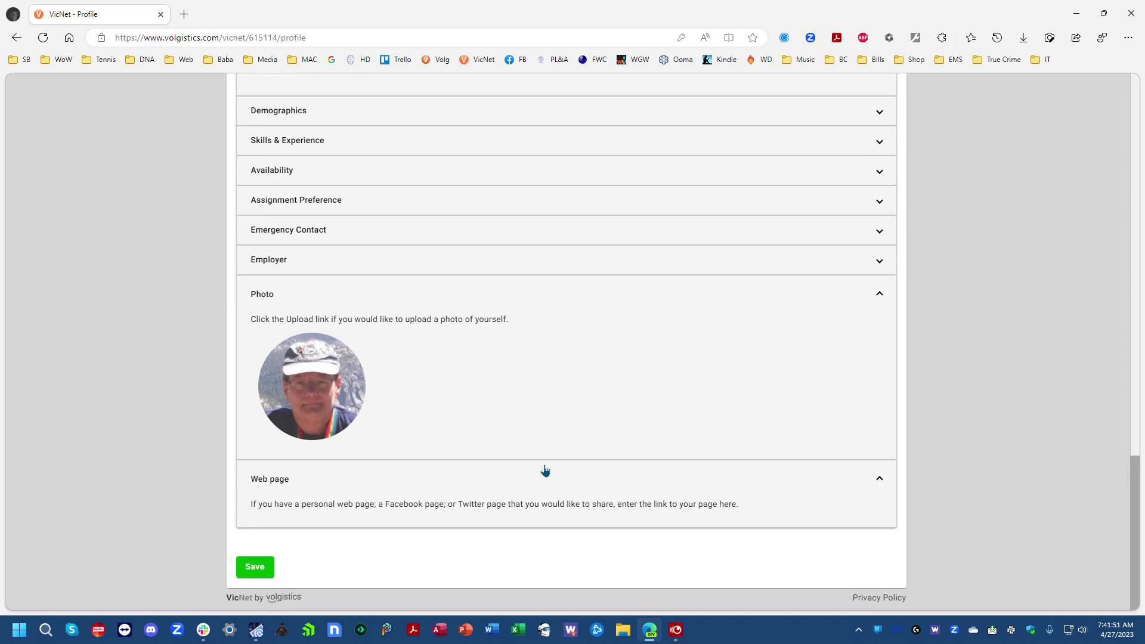
{"action": "scroll", "coordinate": [544, 473], "scroll_direction": "up", "scroll_amount": 3}
{"action": "scroll", "coordinate": [760, 192], "scroll_direction": "down", "scroll_amount": 2}
{"action": "scroll", "coordinate": [760, 192], "scroll_direction": "up", "scroll_amount": 3}
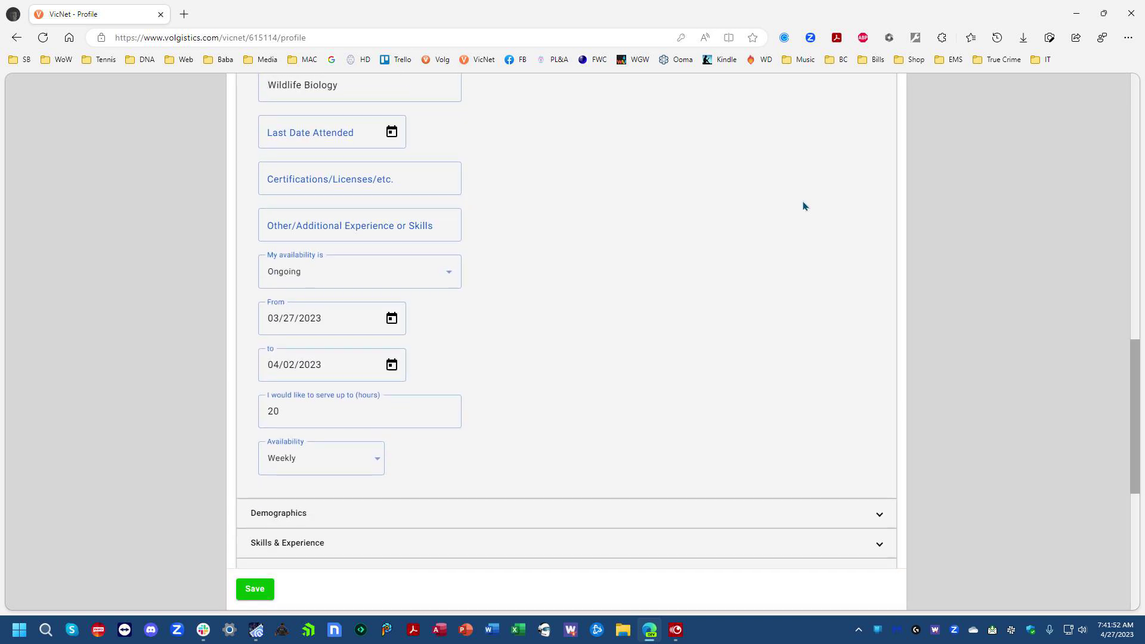
{"action": "scroll", "coordinate": [803, 205], "scroll_direction": "up", "scroll_amount": 2}
{"action": "scroll", "coordinate": [803, 205], "scroll_direction": "up", "scroll_amount": 2}
{"action": "scroll", "coordinate": [754, 299], "scroll_direction": "up", "scroll_amount": 2}
{"action": "scroll", "coordinate": [754, 298], "scroll_direction": "down", "scroll_amount": 1}
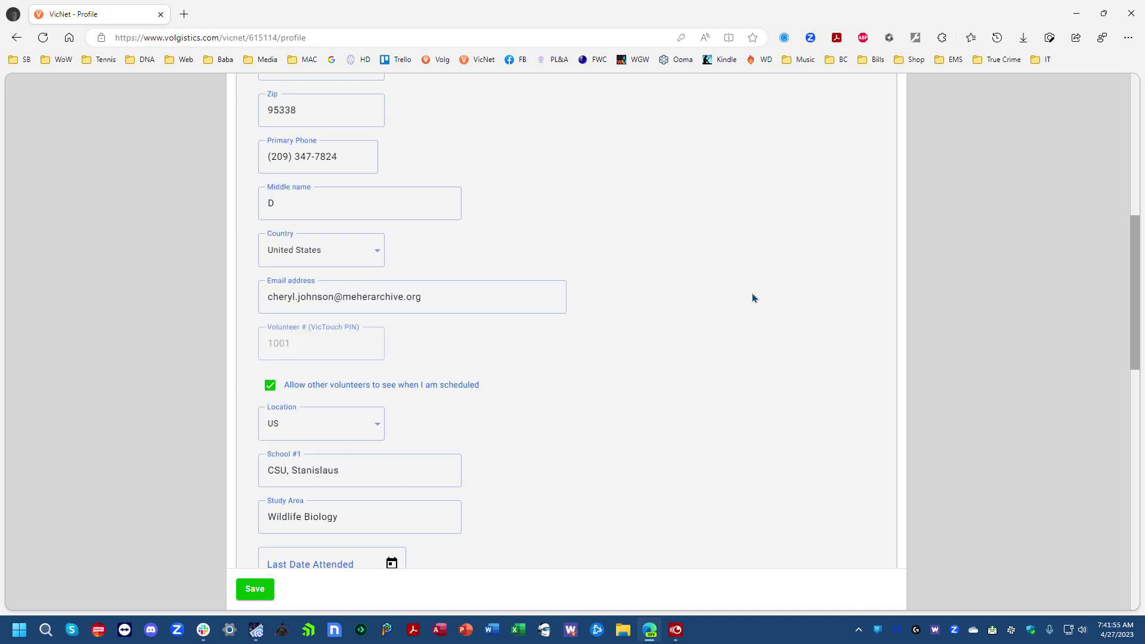
{"action": "scroll", "coordinate": [665, 332], "scroll_direction": "down", "scroll_amount": 3}
{"action": "scroll", "coordinate": [613, 496], "scroll_direction": "down", "scroll_amount": 2}
{"action": "scroll", "coordinate": [613, 497], "scroll_direction": "down", "scroll_amount": 3}
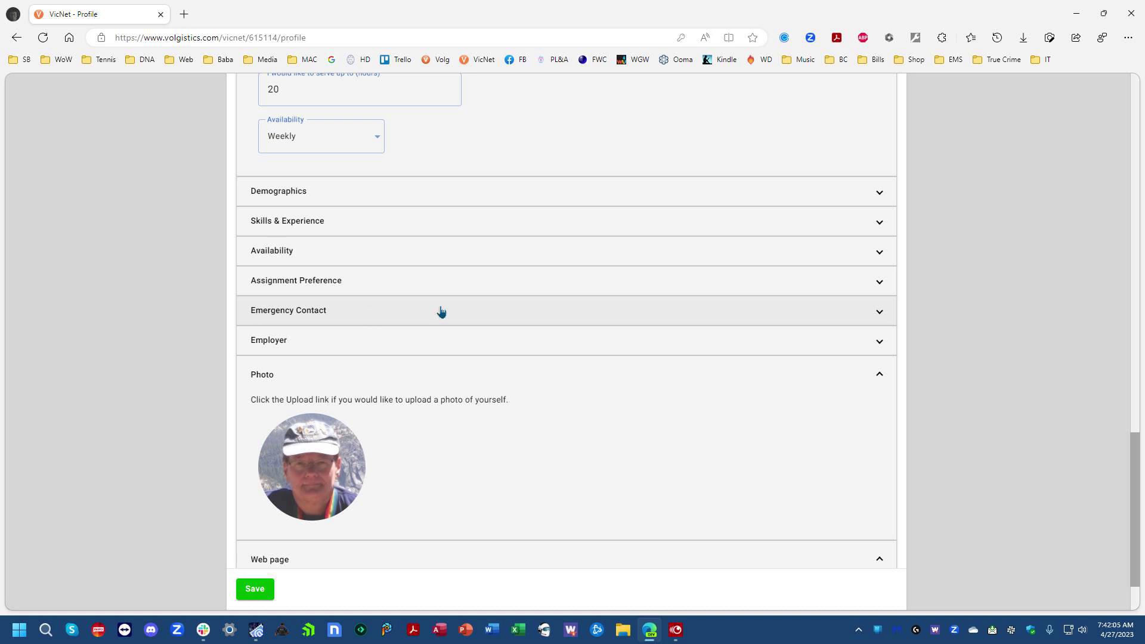
{"action": "scroll", "coordinate": [509, 318], "scroll_direction": "up", "scroll_amount": 3}
{"action": "scroll", "coordinate": [510, 316], "scroll_direction": "up", "scroll_amount": 3}
{"action": "scroll", "coordinate": [1132, 188], "scroll_direction": "up", "scroll_amount": 1}
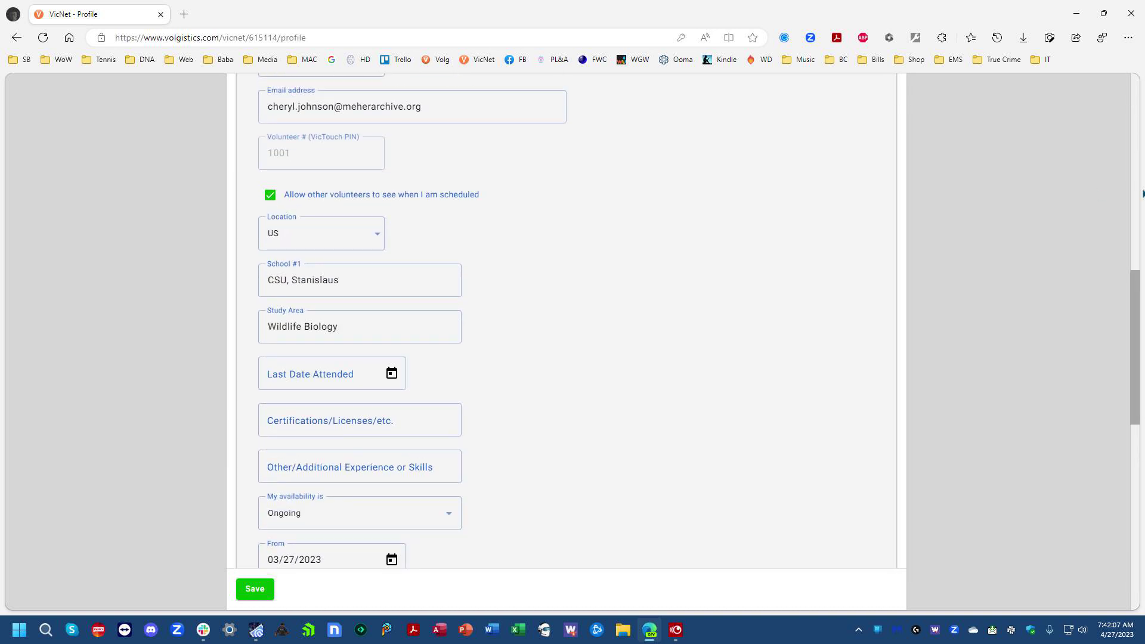
{"action": "scroll", "coordinate": [1131, 188], "scroll_direction": "up", "scroll_amount": 5}
{"action": "scroll", "coordinate": [1131, 188], "scroll_direction": "up", "scroll_amount": 3}
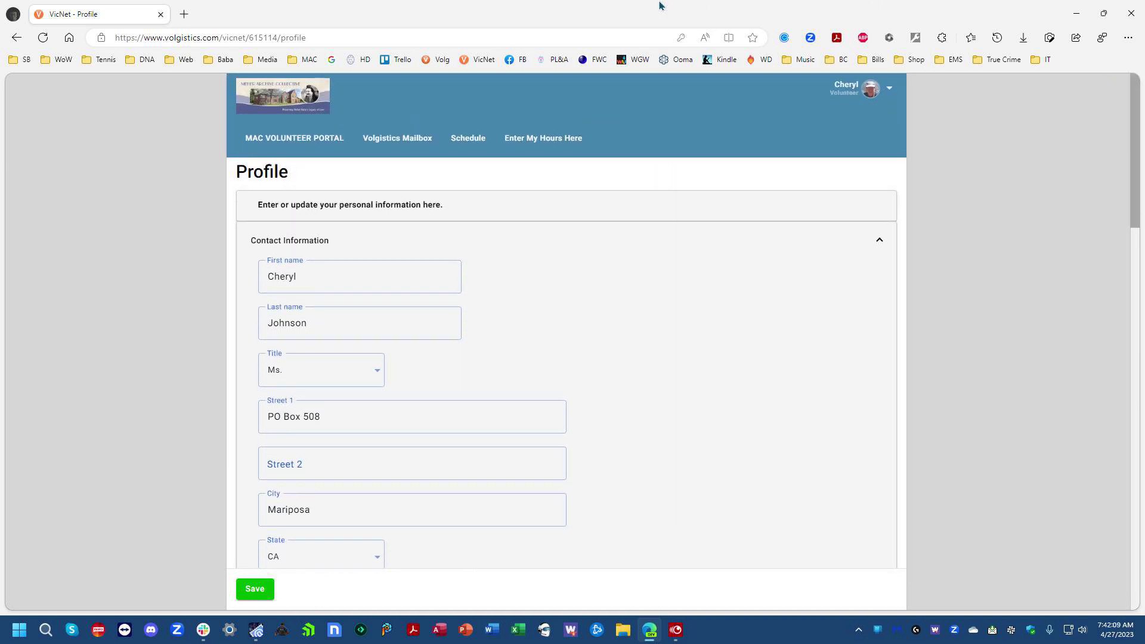
- Choose Log Out from the avatar menu to return to Secure Login
{"action": "left_click", "coordinate": [887, 90]}
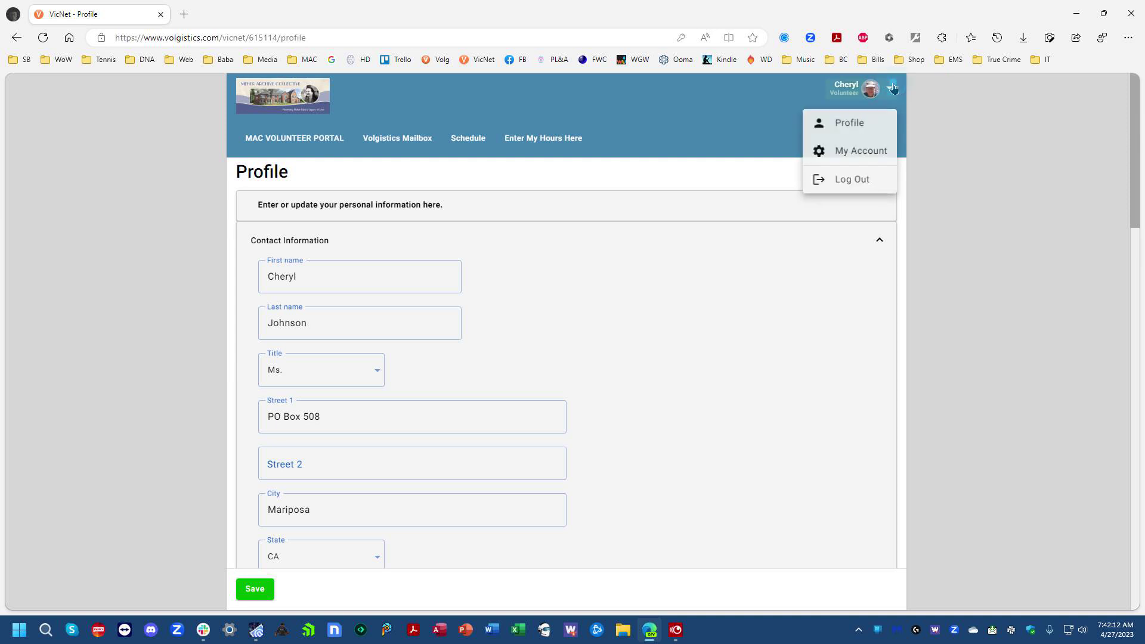
{"action": "left_click", "coordinate": [867, 180]}
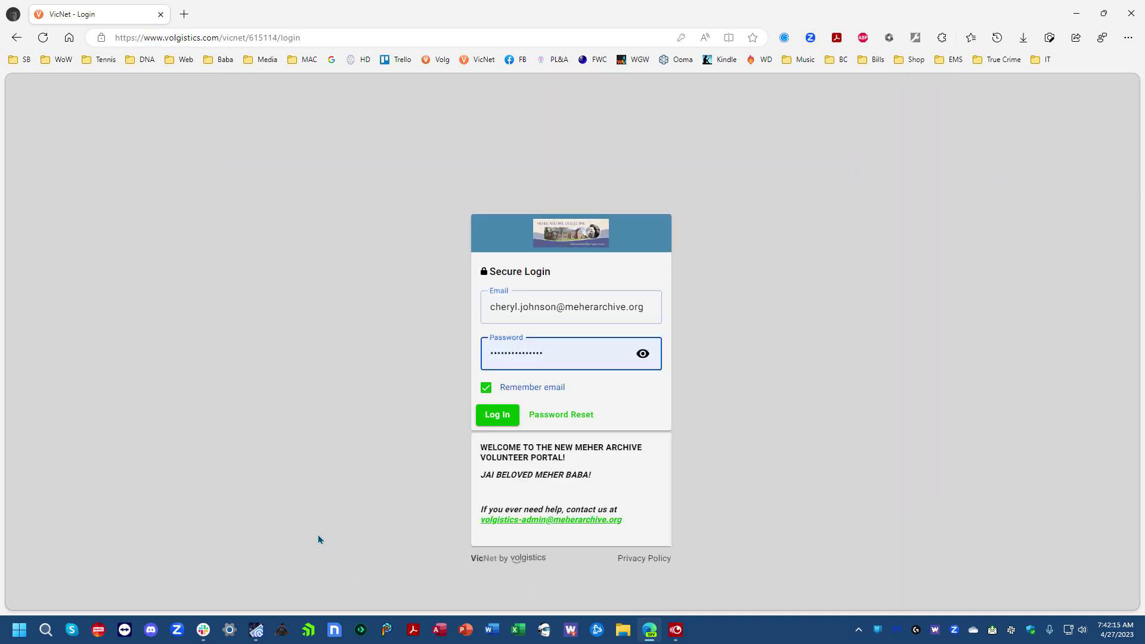